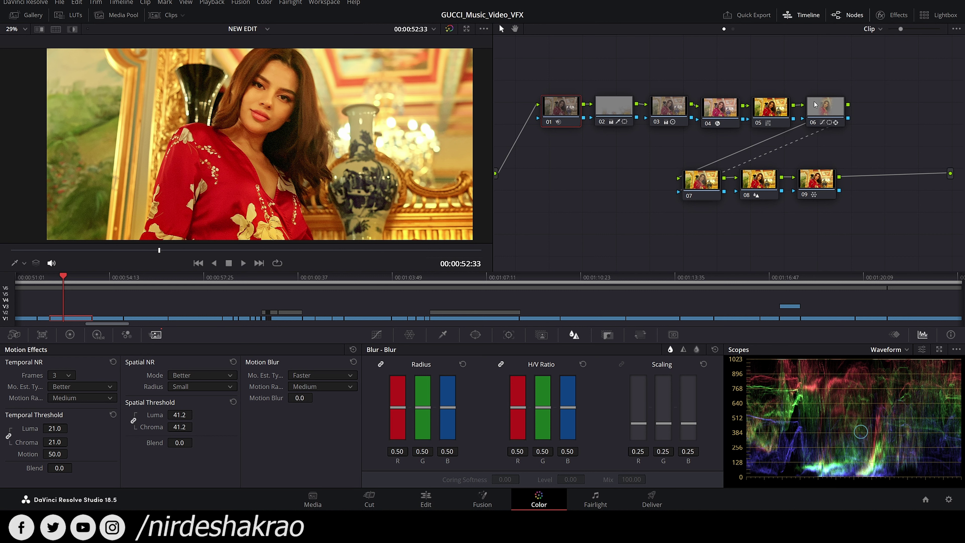
- Compare the graded and ungraded versions of the woman's clip, inspecting the face and background for noise up close
left_click(449, 29)
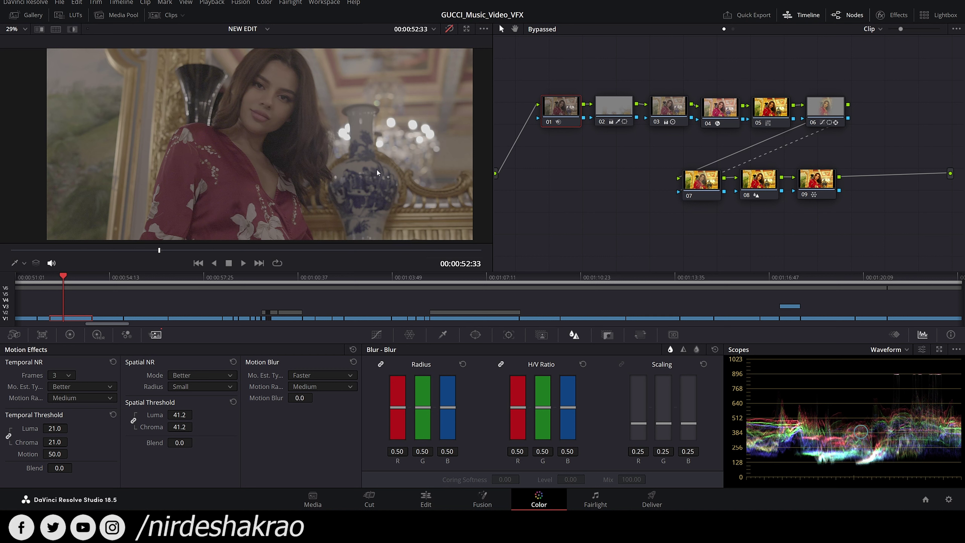
left_click(452, 29)
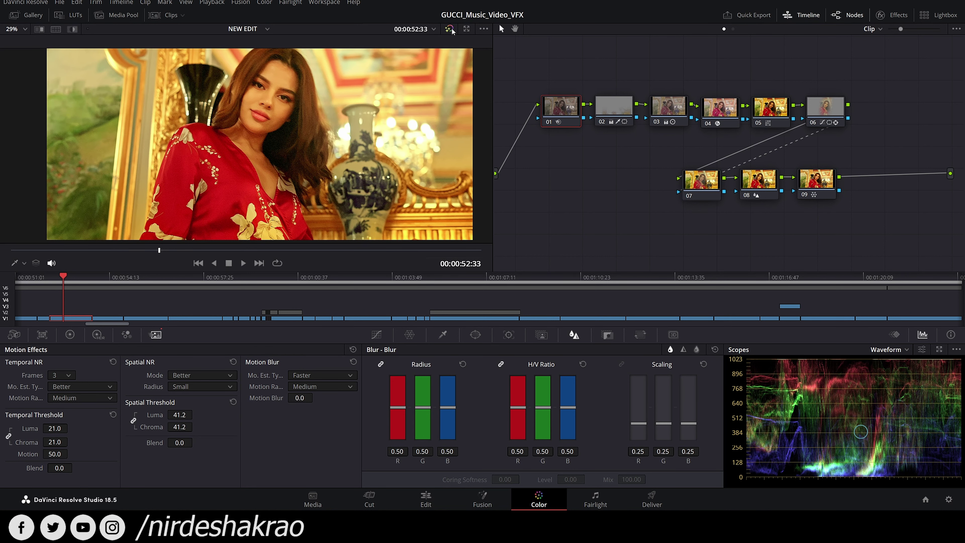
left_click(450, 30)
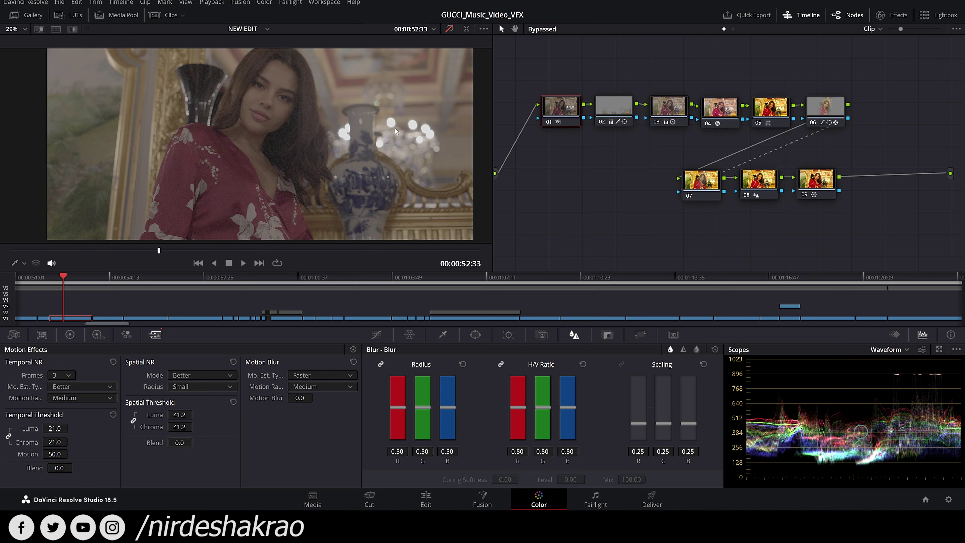
scroll(341, 131, "up", 5)
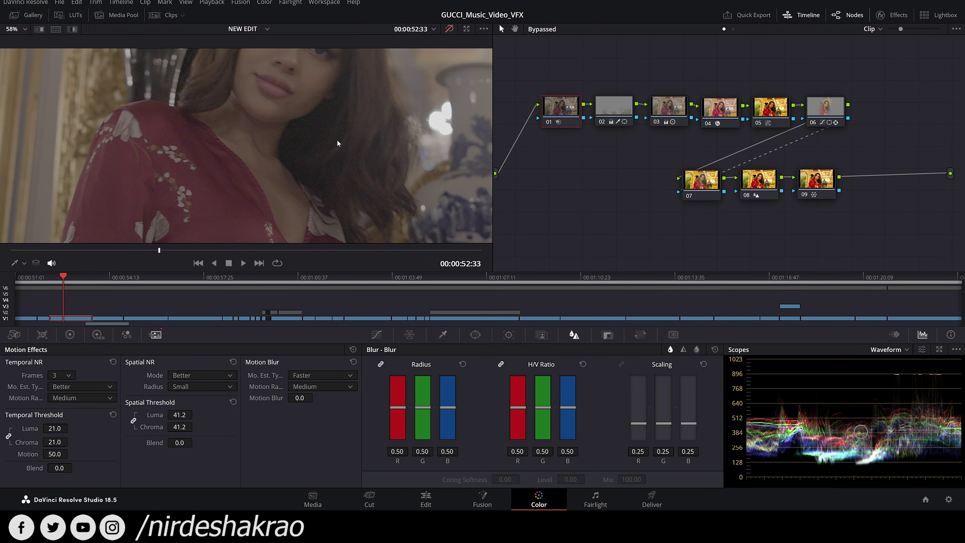
scroll(337, 139, "up", 4)
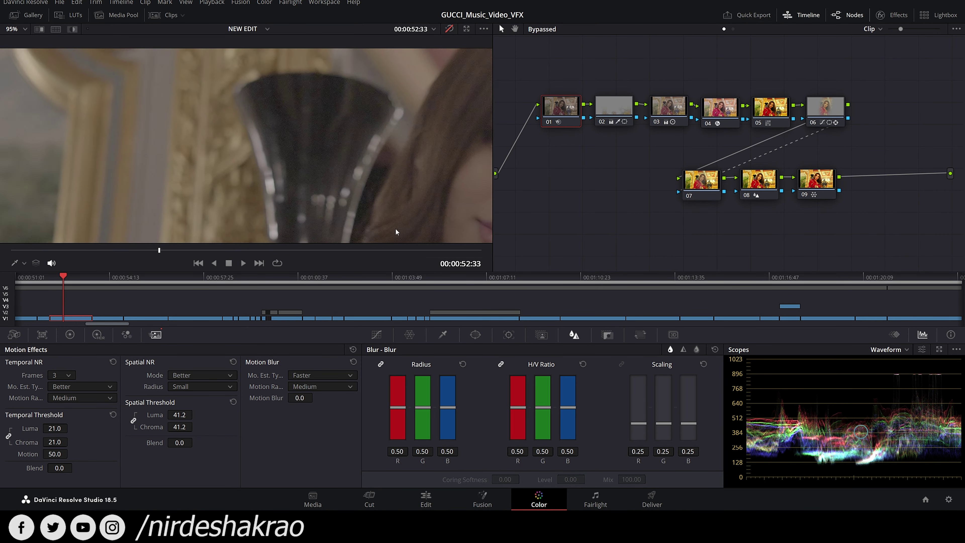
scroll(323, 159, "down", 4)
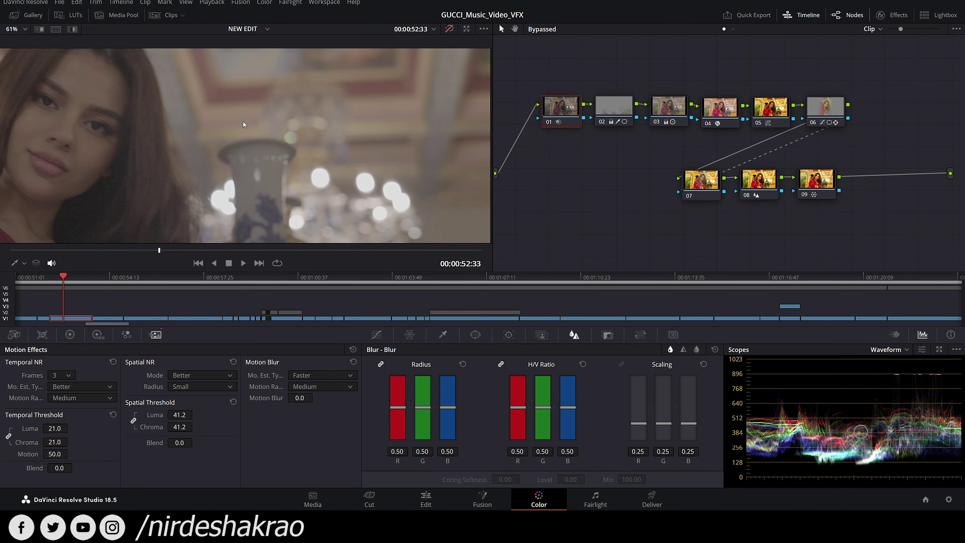
scroll(328, 156, "down", 3)
left_click(449, 29)
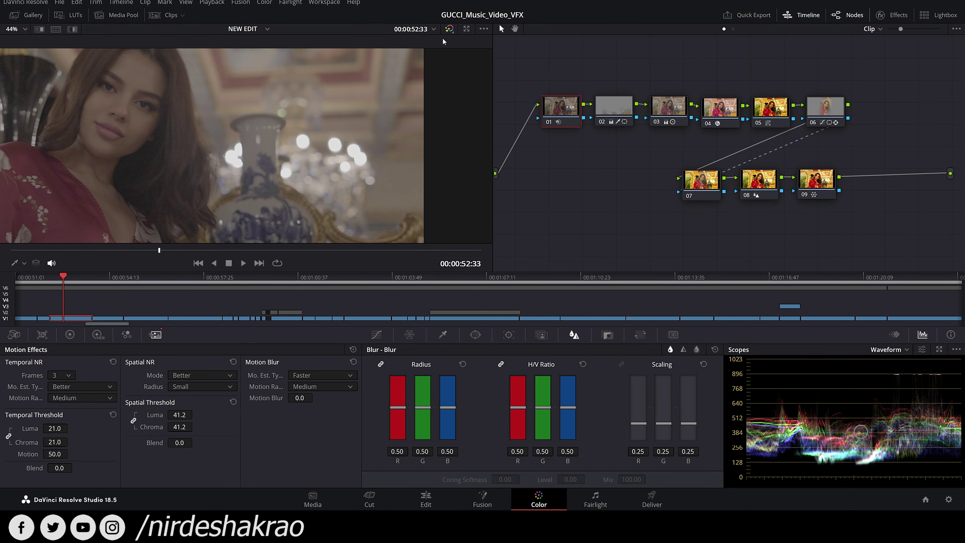
scroll(283, 166, "down", 3)
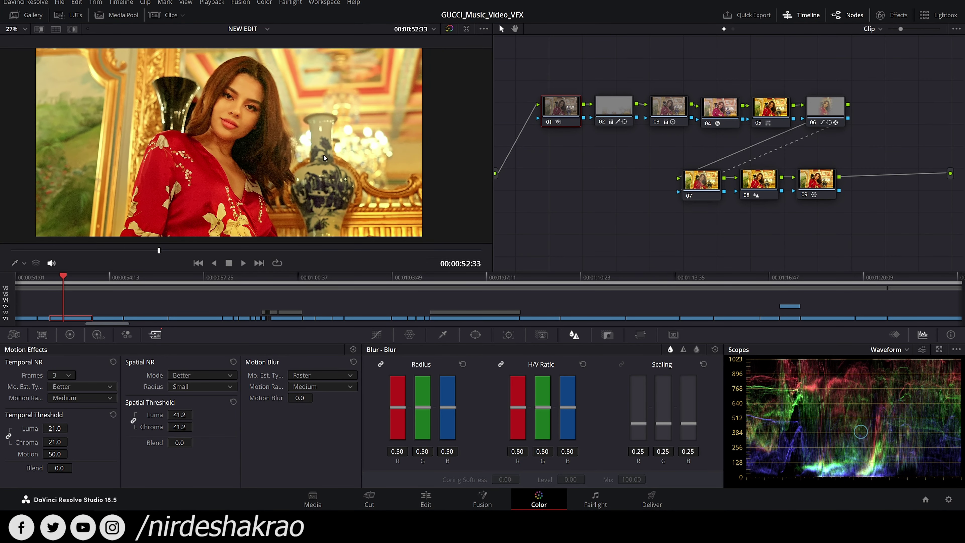
scroll(323, 169, "up", 1)
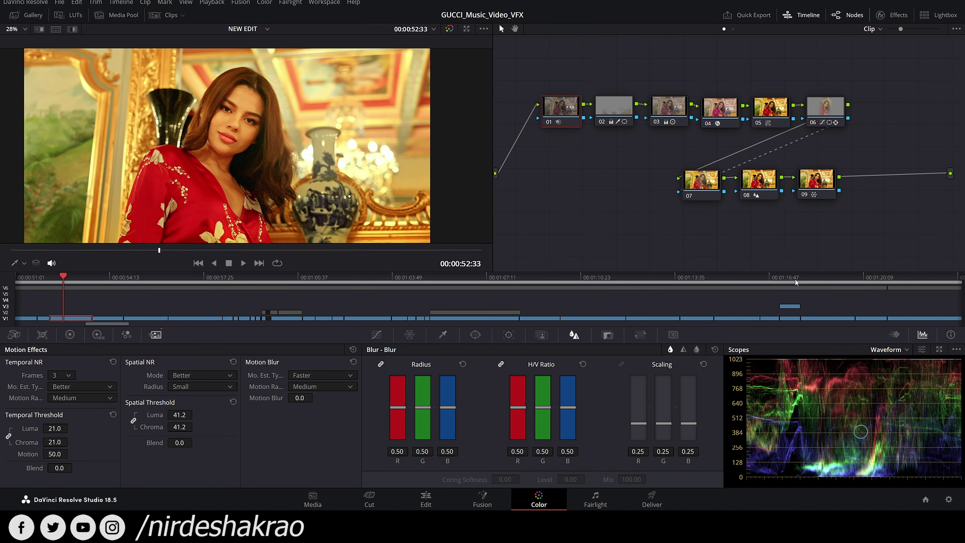
- Select the car clip on track V3 and bypass its color grade
left_click(790, 306)
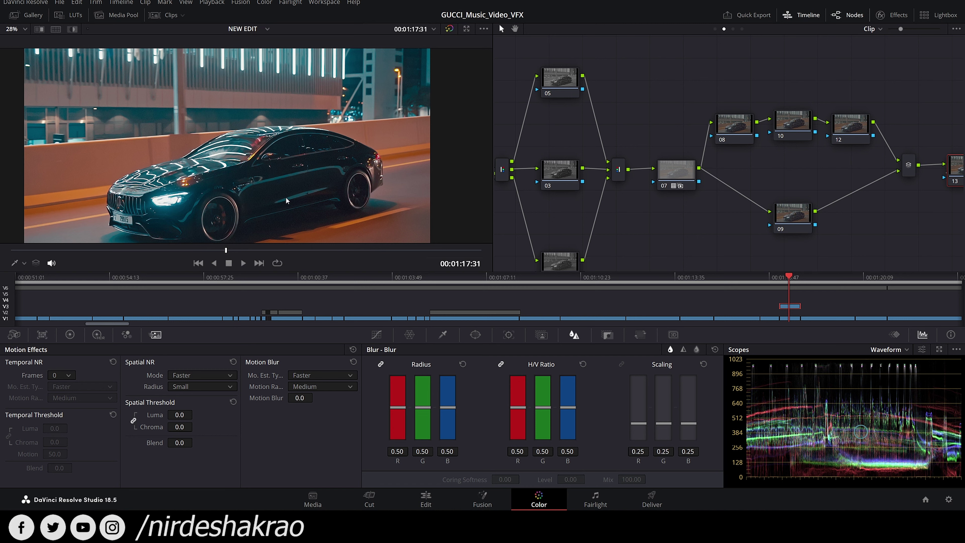
left_click(450, 28)
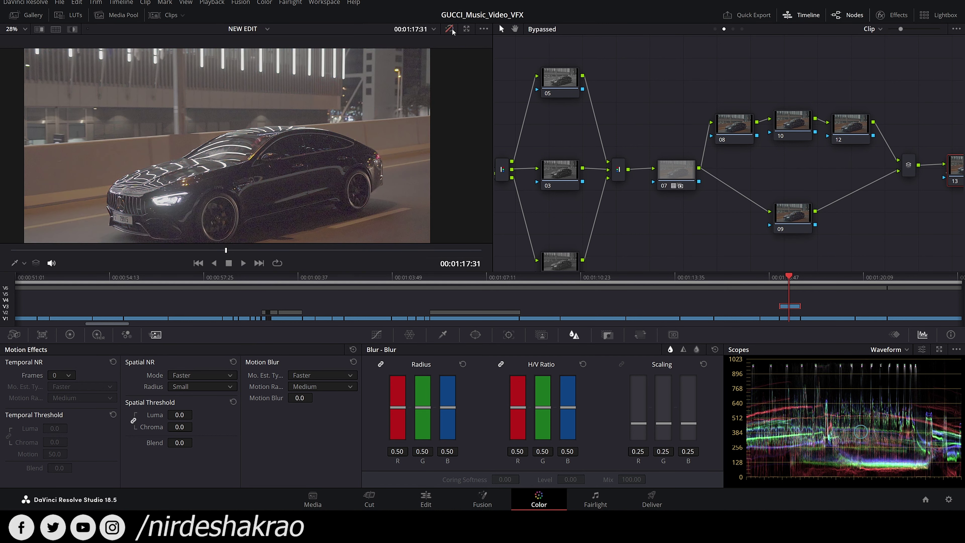
- Examine the noise on the car's dark bodywork in the ungraded image at close range
scroll(254, 186, "up", 4)
scroll(289, 163, "up", 5)
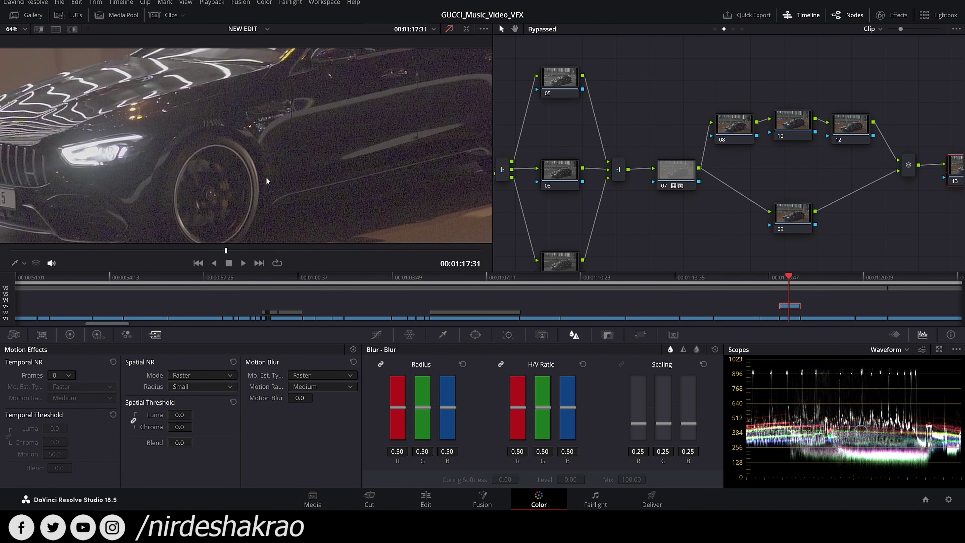
scroll(304, 167, "up", 3)
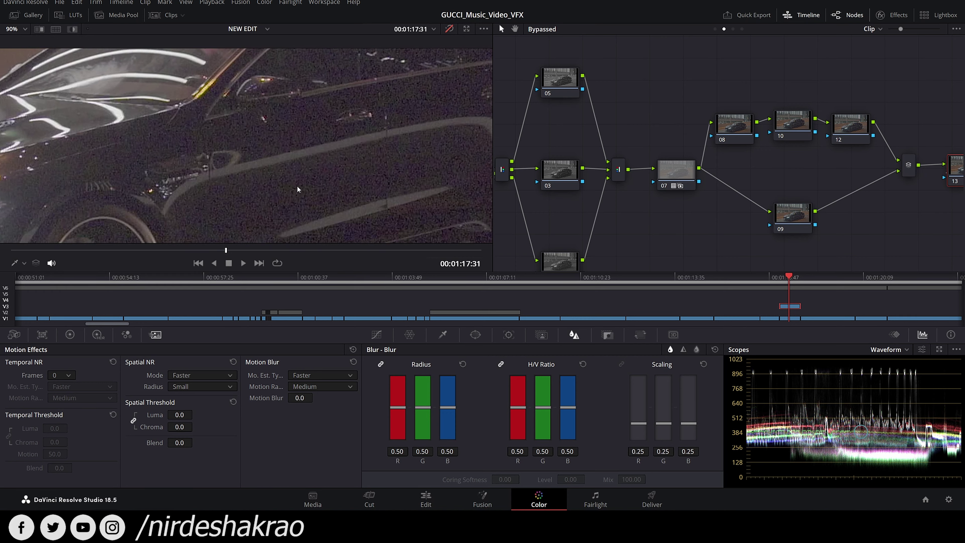
scroll(250, 220, "down", 2)
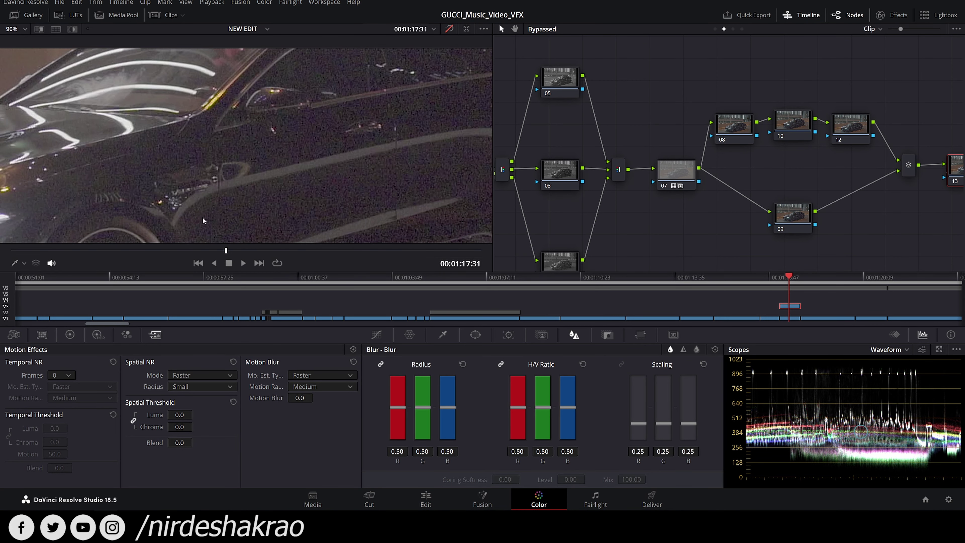
scroll(314, 188, "down", 2)
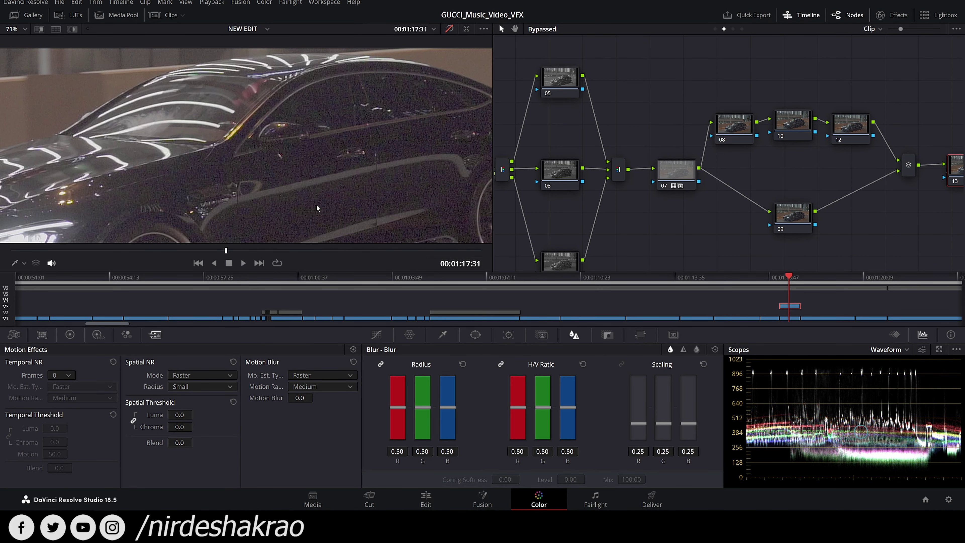
scroll(319, 194, "up", 5)
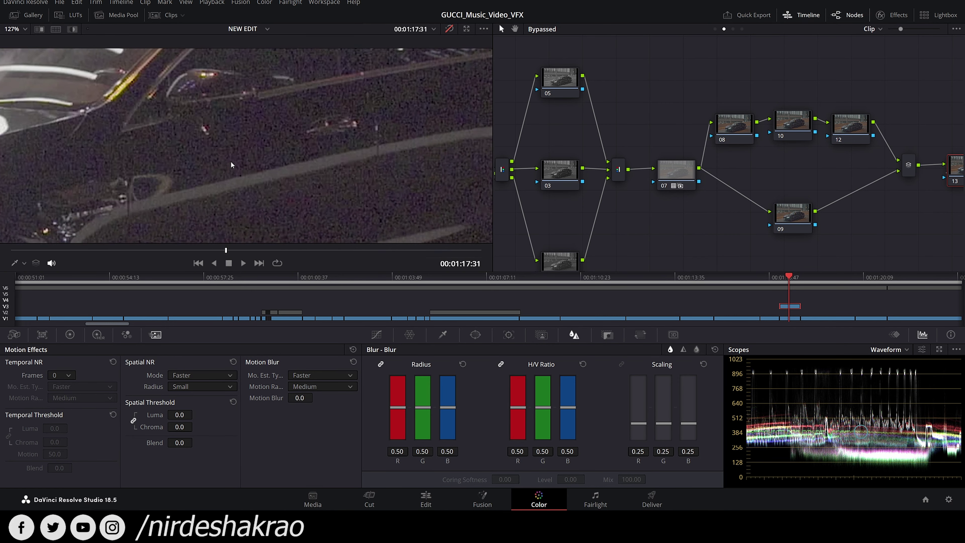
scroll(259, 177, "down", 5)
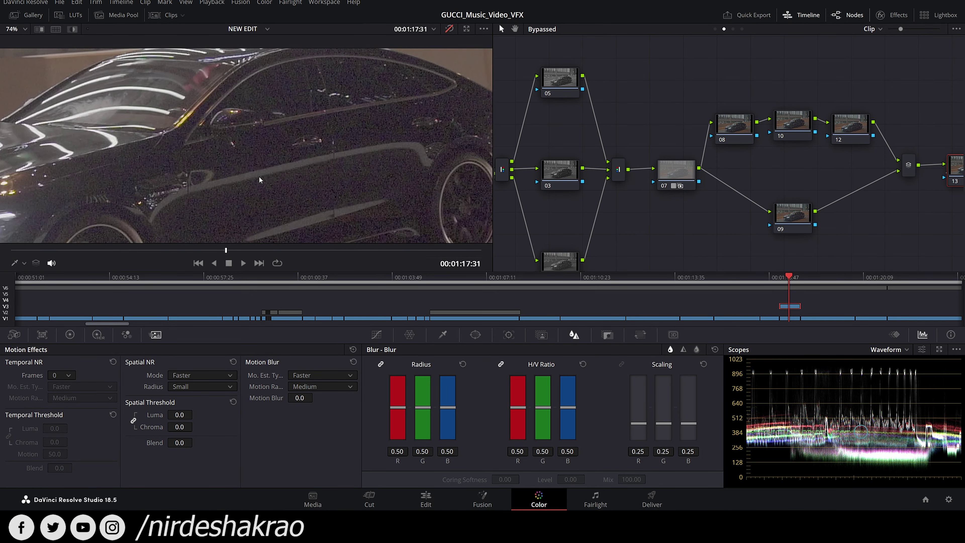
scroll(338, 176, "down", 2)
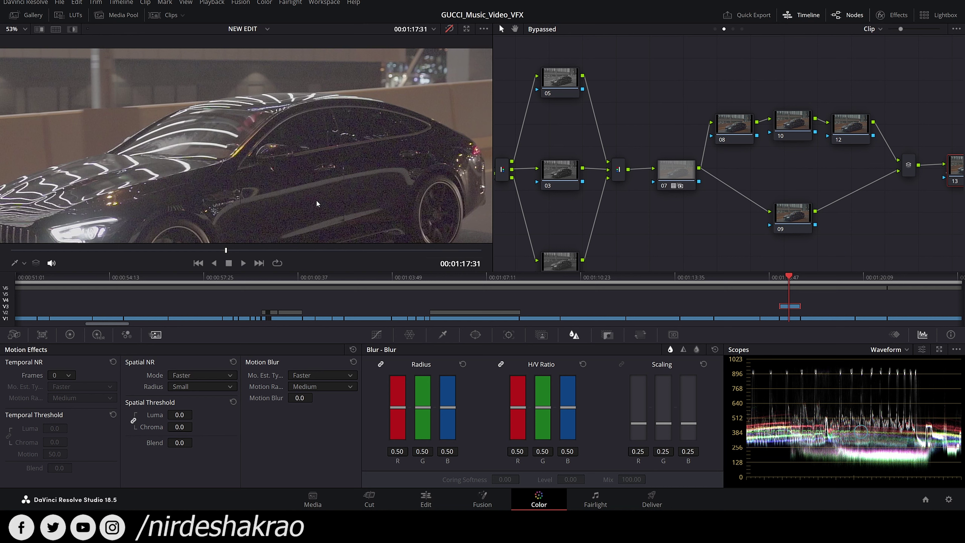
left_click_drag(317, 201, 311, 176)
- Delete all existing nodes from the car clip's node graph
left_click_drag(718, 217, 683, 200)
scroll(683, 196, "down", 4)
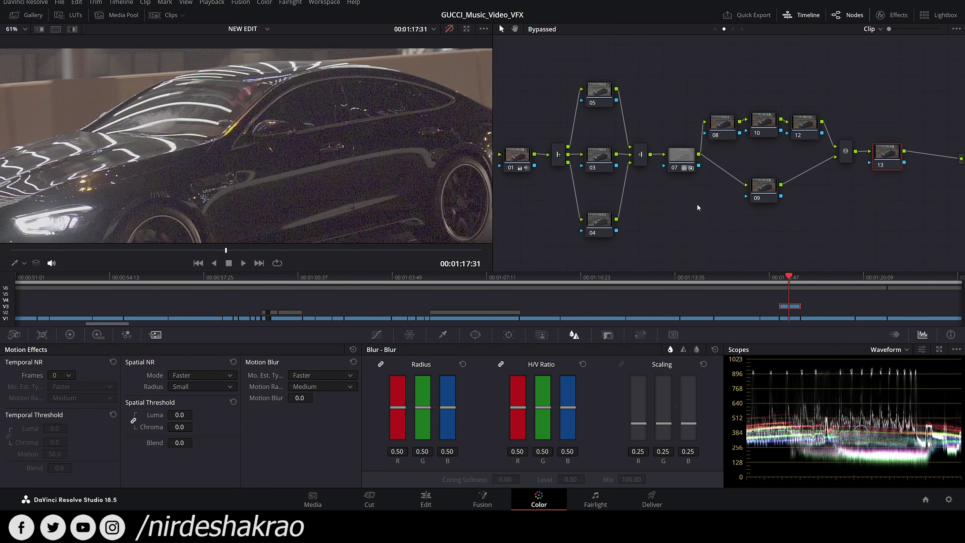
left_click_drag(580, 61, 887, 263)
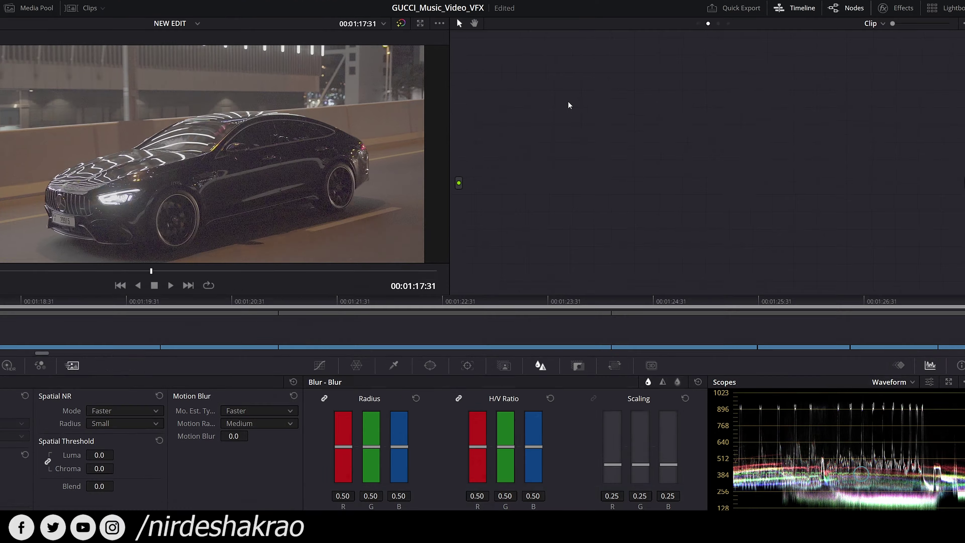
- Add a Corrector node beside the graph's source input and connect the source to it
right_click(600, 98)
mouse_move(639, 114)
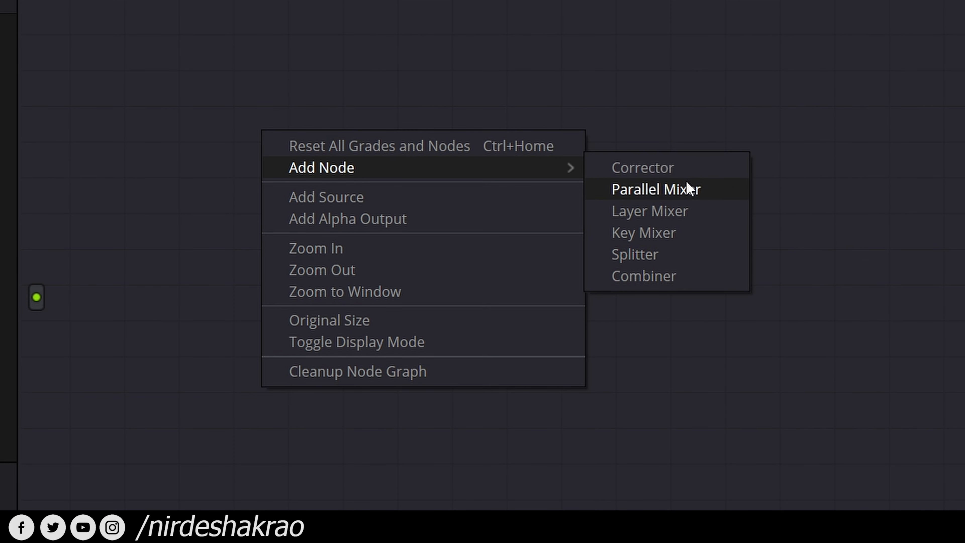
left_click(674, 168)
left_click_drag(248, 151, 231, 247)
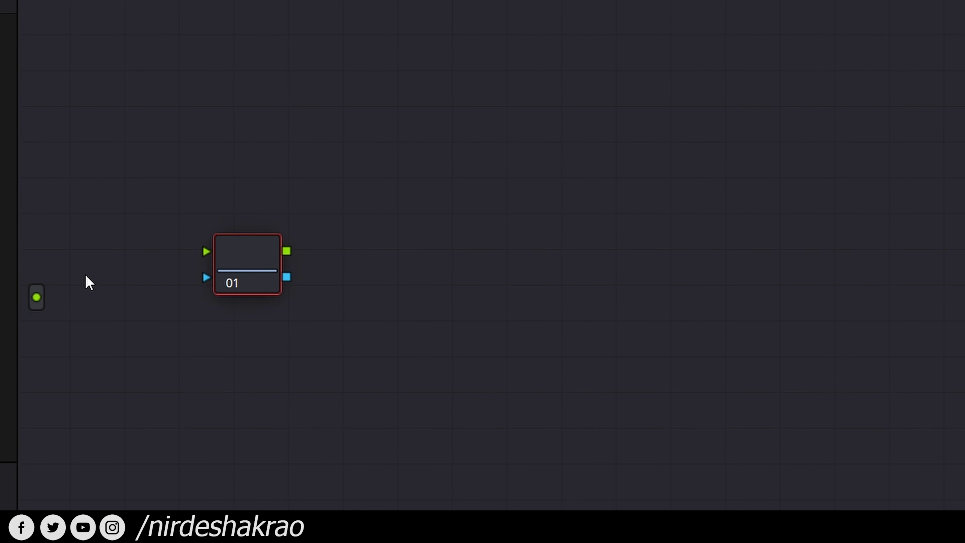
left_click_drag(35, 298, 167, 289)
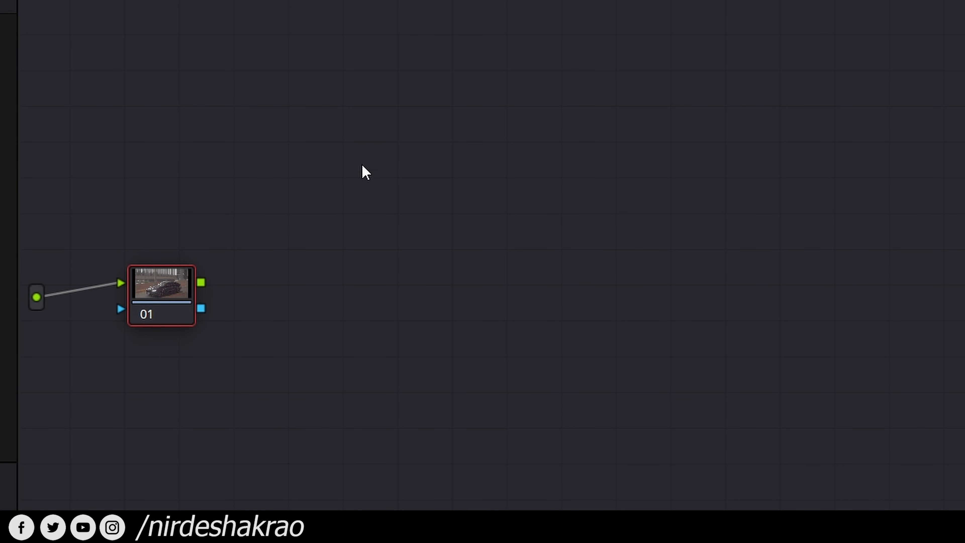
- Add a Splitter node after node 01 and connect node 01's RGB output to its input
right_click(394, 116)
mouse_move(474, 154)
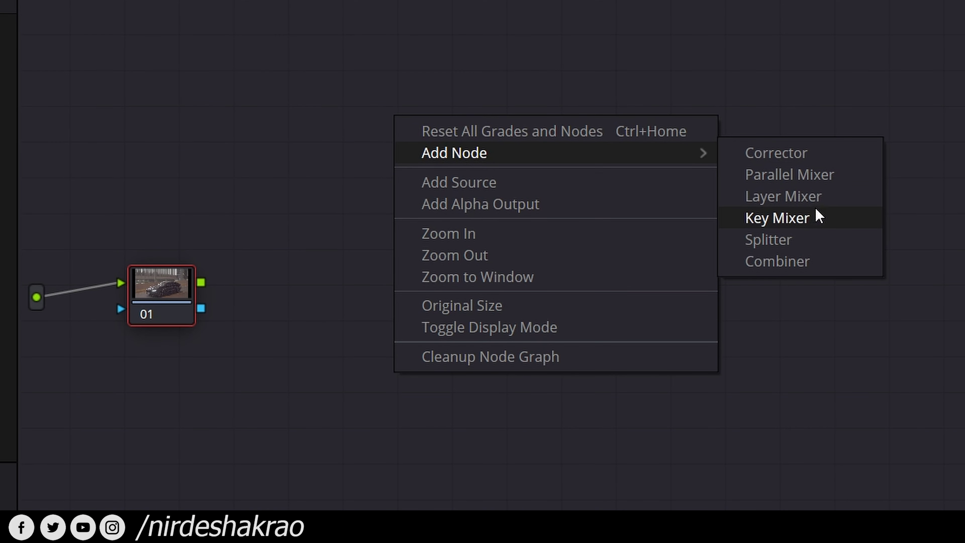
left_click(806, 239)
left_click_drag(387, 127, 396, 304)
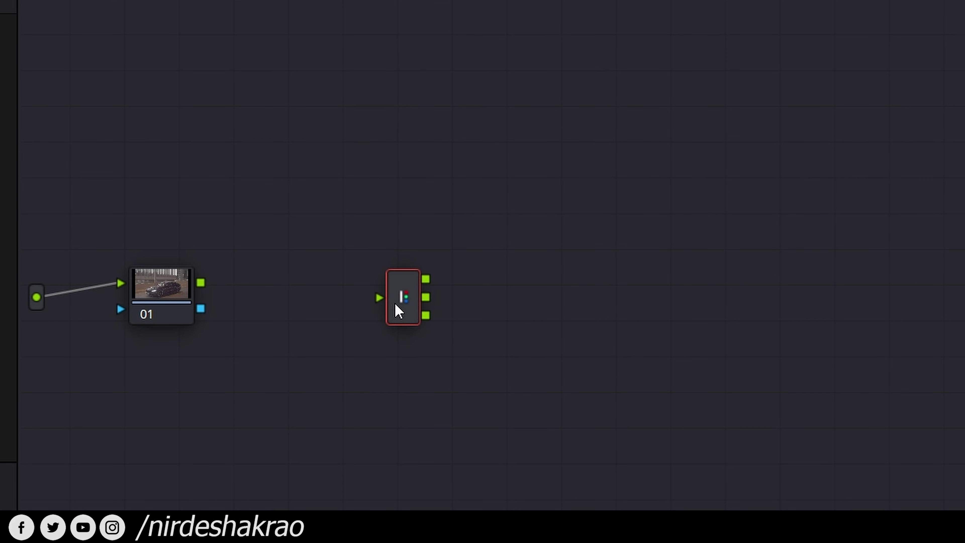
left_click_drag(200, 282, 325, 309)
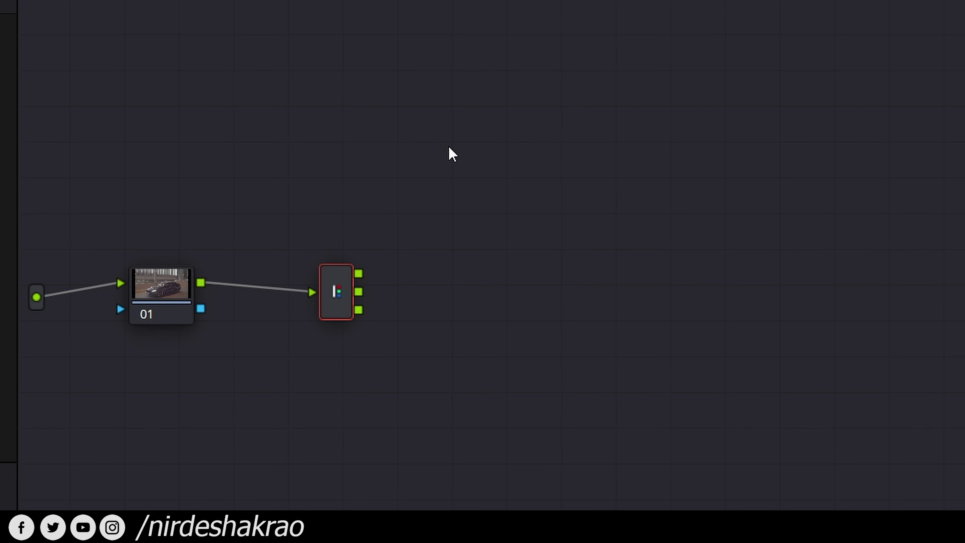
- Add one unconnected Corrector node and two serial nodes following the Splitter
right_click(506, 114)
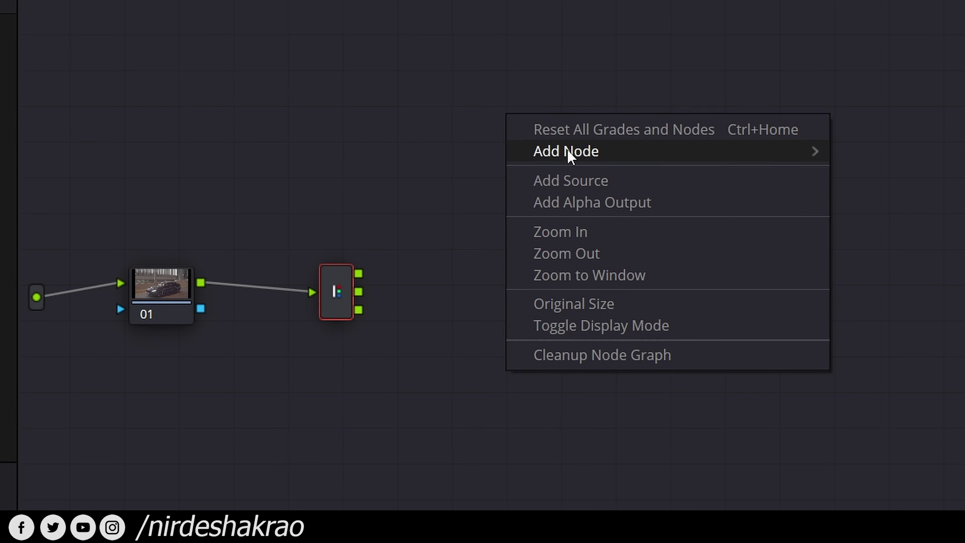
mouse_move(574, 159)
left_click(862, 154)
left_click(339, 295)
key("alt+s")
key("alt+s")
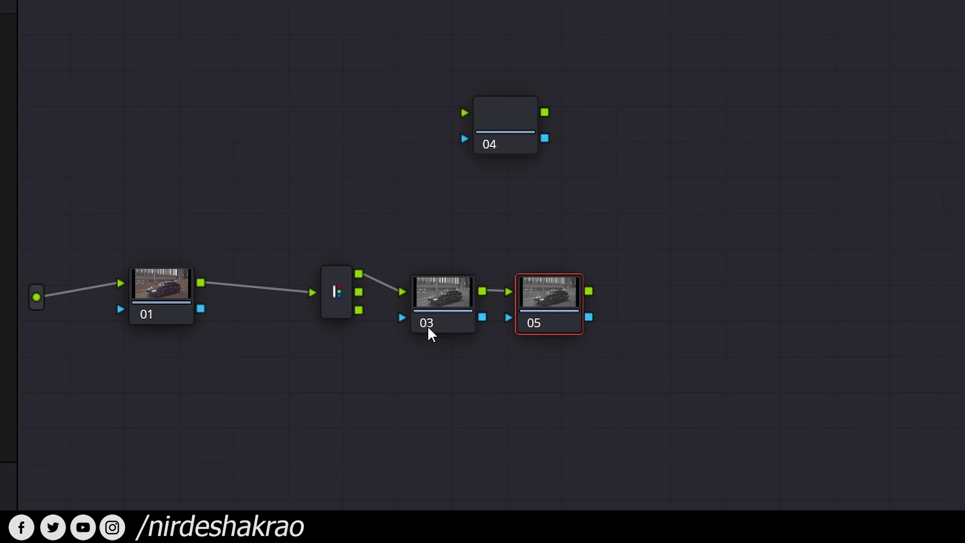
- Arrange the three new nodes in a vertical column, with 04 above 03 and 05 below
left_click(452, 273)
left_click_drag(453, 274, 507, 228)
left_click_drag(547, 308, 495, 389)
left_click(515, 268)
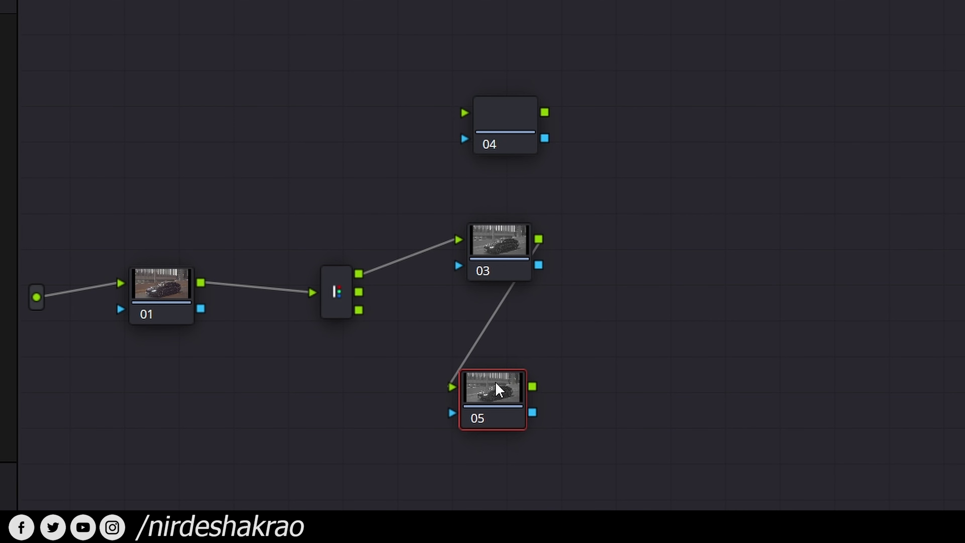
left_click_drag(505, 149, 501, 154)
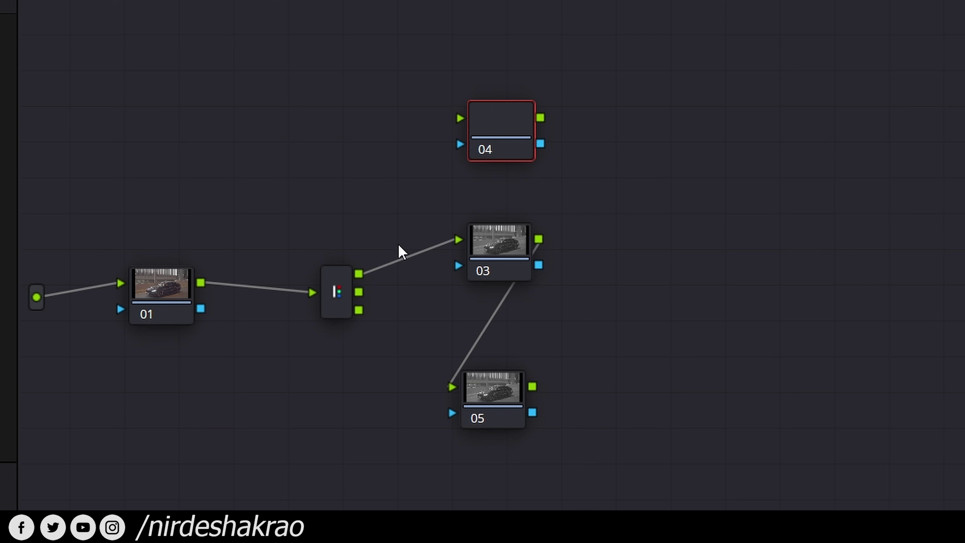
- Connect the Splitter's first, second and third outputs to the upper, middle and lower nodes respectively
left_click_drag(363, 274, 459, 121)
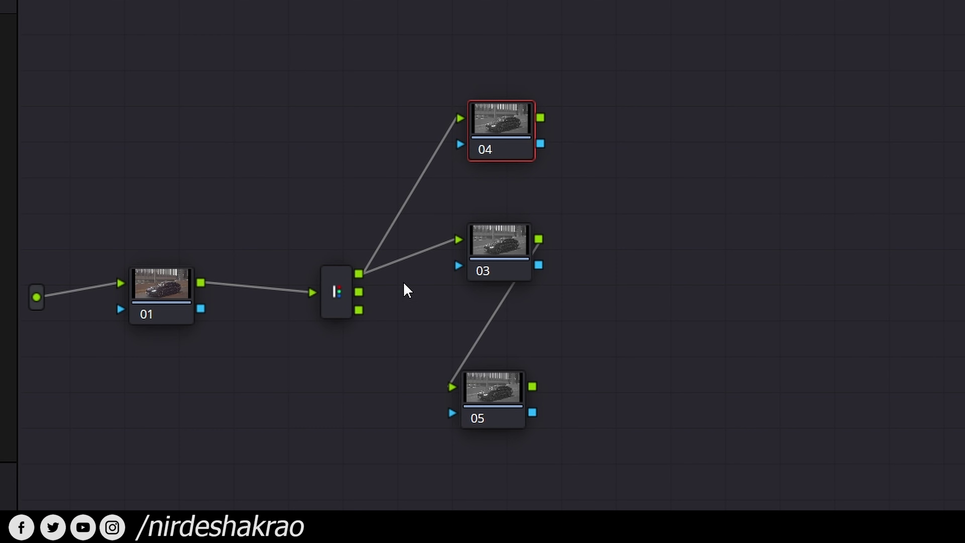
left_click_drag(359, 292, 462, 240)
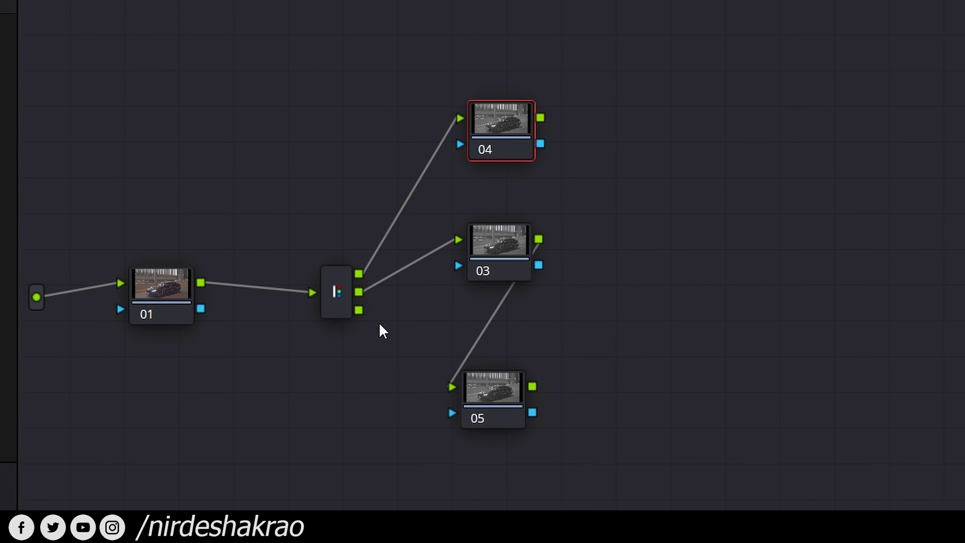
left_click_drag(359, 310, 527, 401)
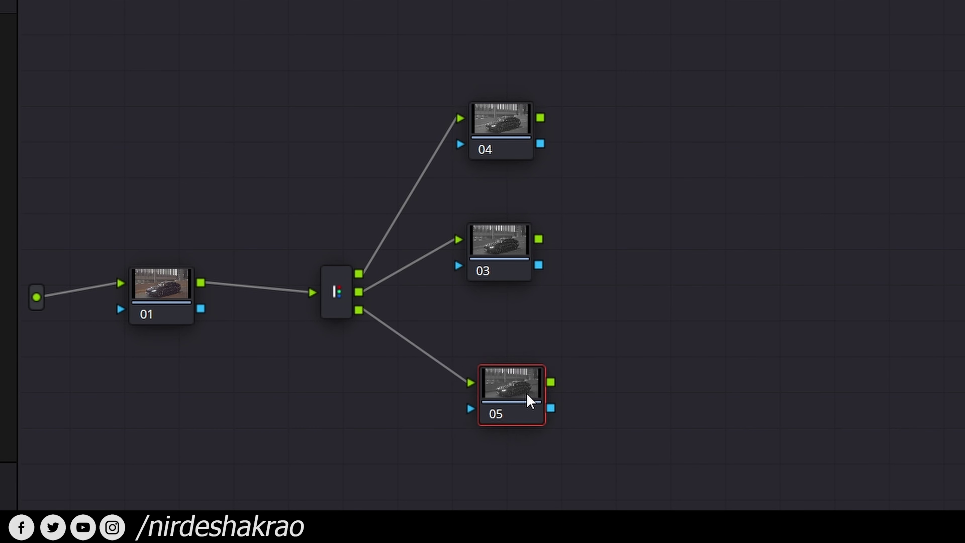
- Add a Combiner node and place it to the right of nodes 03, 04 and 05
right_click(625, 207)
mouse_move(693, 249)
left_click(519, 351)
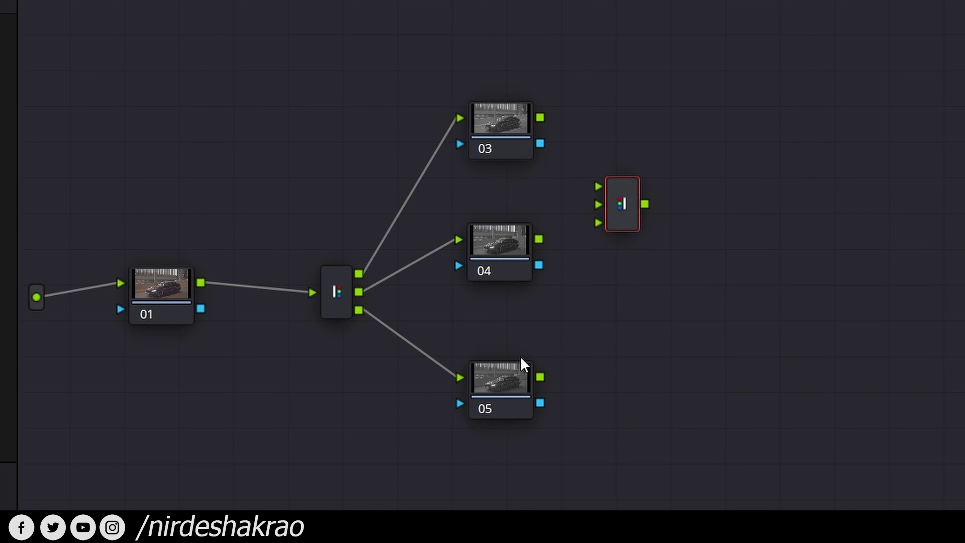
left_click_drag(624, 218, 672, 289)
- Connect nodes 03, 04 and 05 to the Combiner's first, second and third inputs, and its output to the graph's final output
left_click_drag(540, 117, 645, 254)
left_click_drag(540, 240, 645, 272)
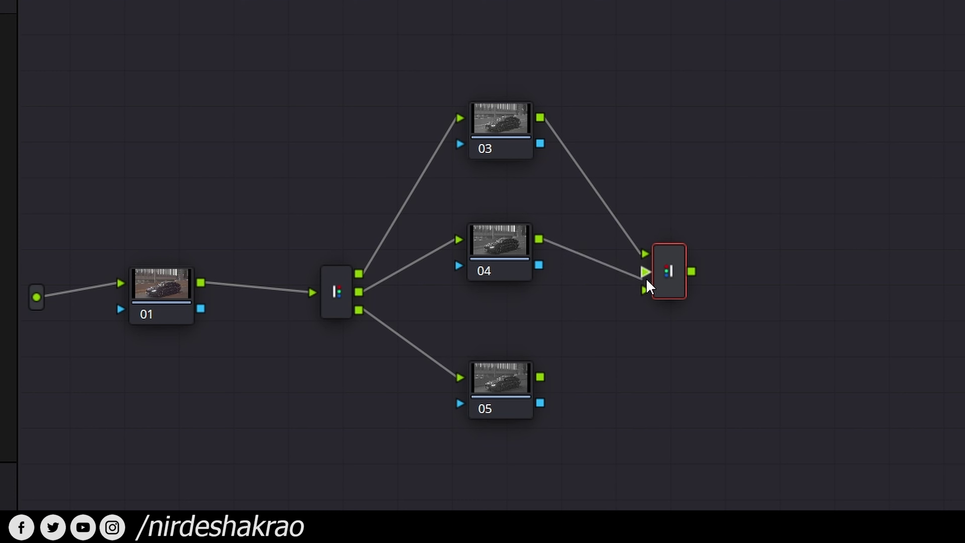
left_click_drag(540, 377, 956, 290)
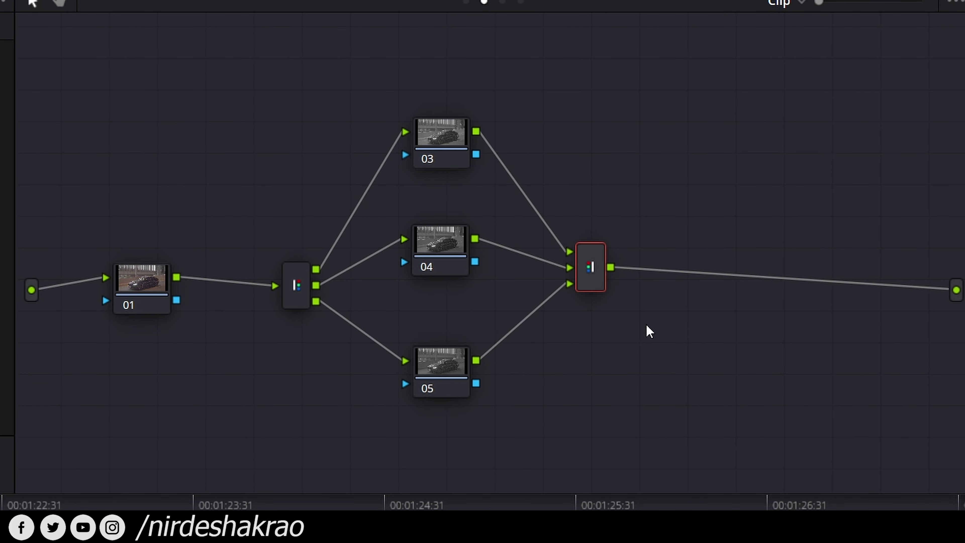
- Space nodes 04 and 05 more evenly below node 03 and level node 01 with the Splitter
left_click_drag(448, 255, 453, 285)
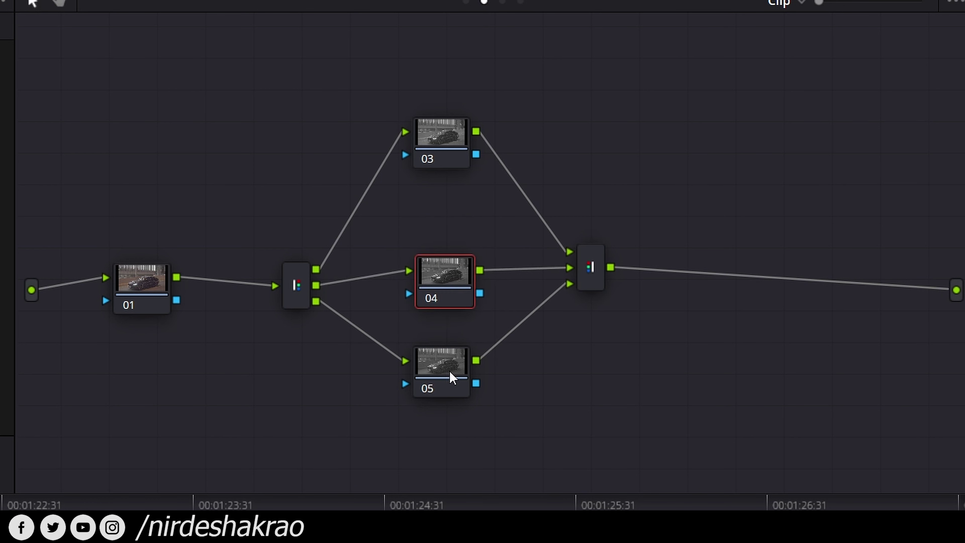
left_click_drag(452, 378, 458, 410)
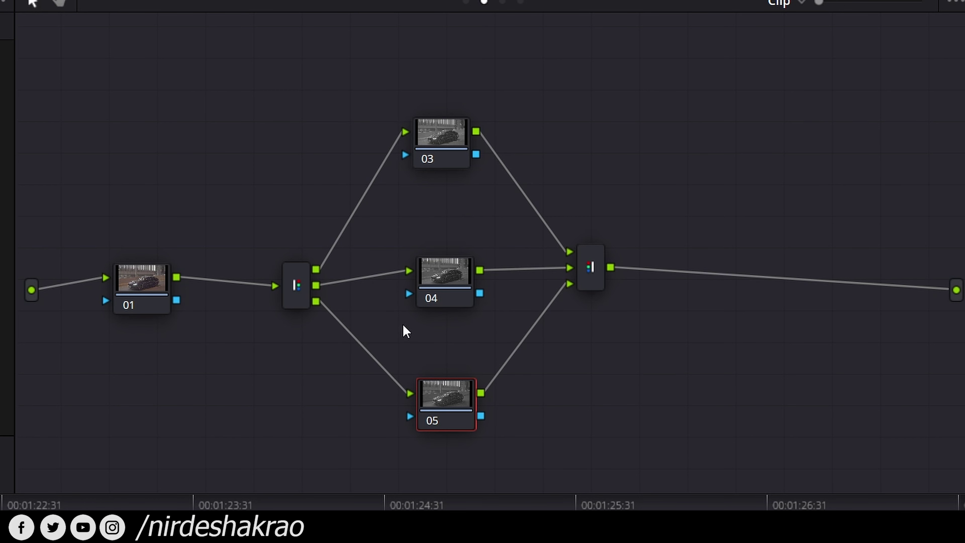
mouse_move(153, 290)
left_mouse_down()
mouse_move(163, 292)
mouse_move(153, 302)
left_mouse_up()
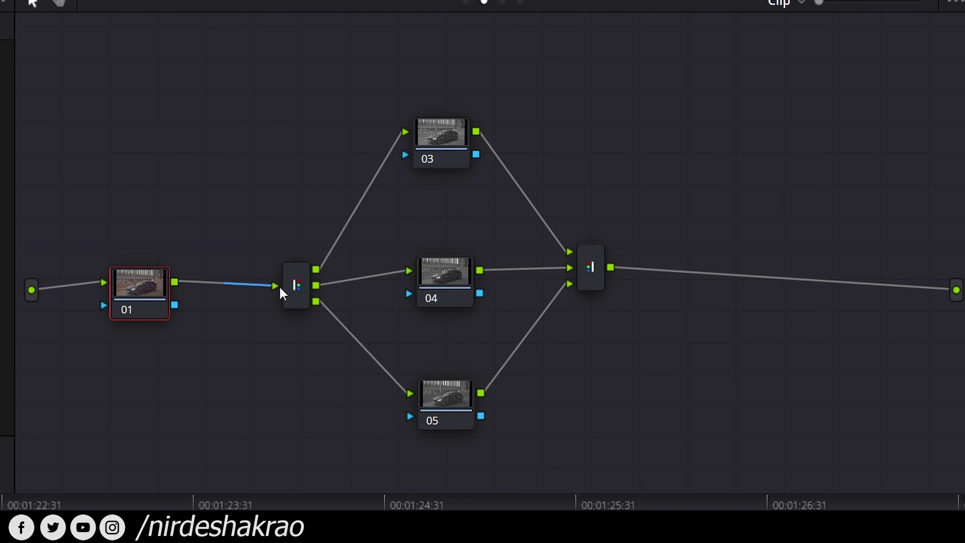
left_click_drag(293, 289, 286, 282)
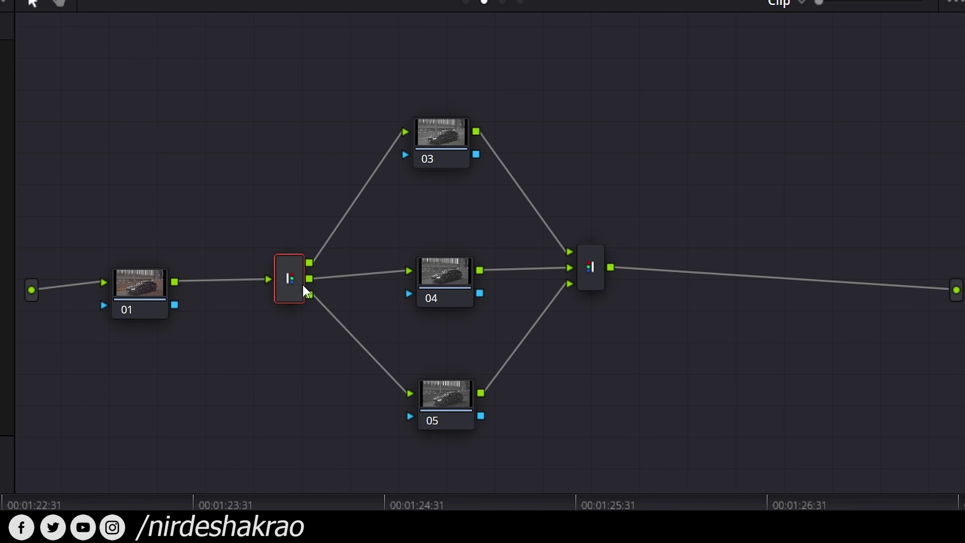
left_click(458, 150)
left_click_drag(450, 271, 447, 265)
left_click(446, 403)
left_click(593, 269)
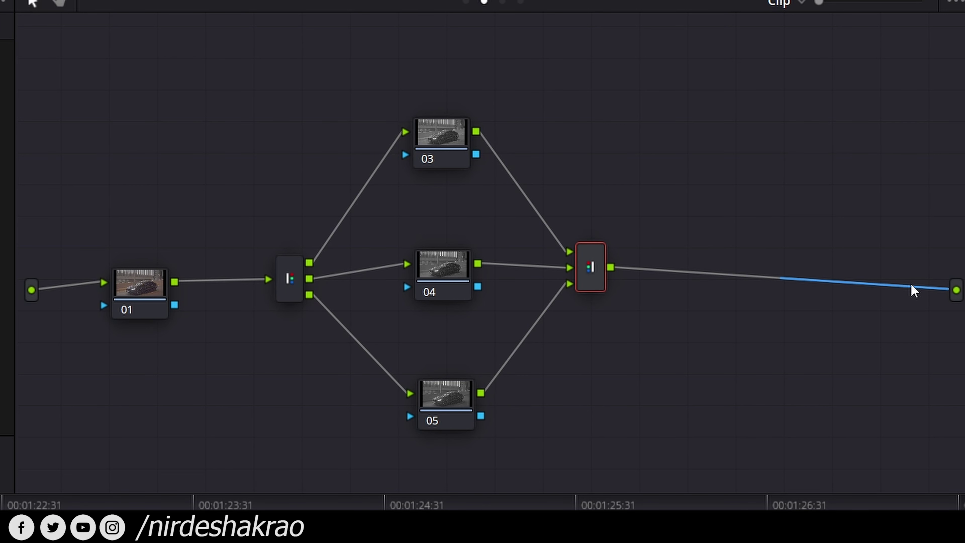
- Try noise reduction on node 01 with 3 temporal frames and luma and chroma thresholds of 100 for both Temporal and Spatial NR
left_click(119, 301)
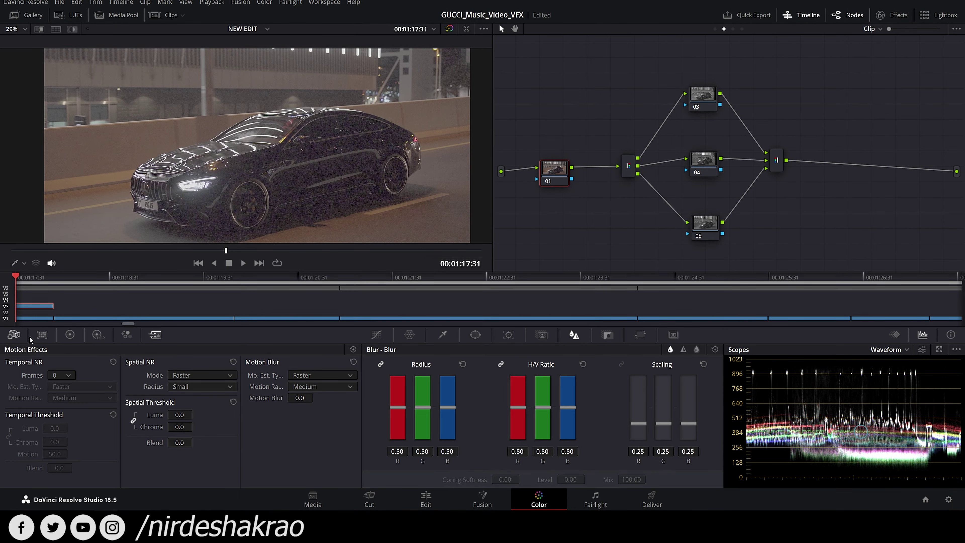
left_click(126, 334)
left_click(155, 335)
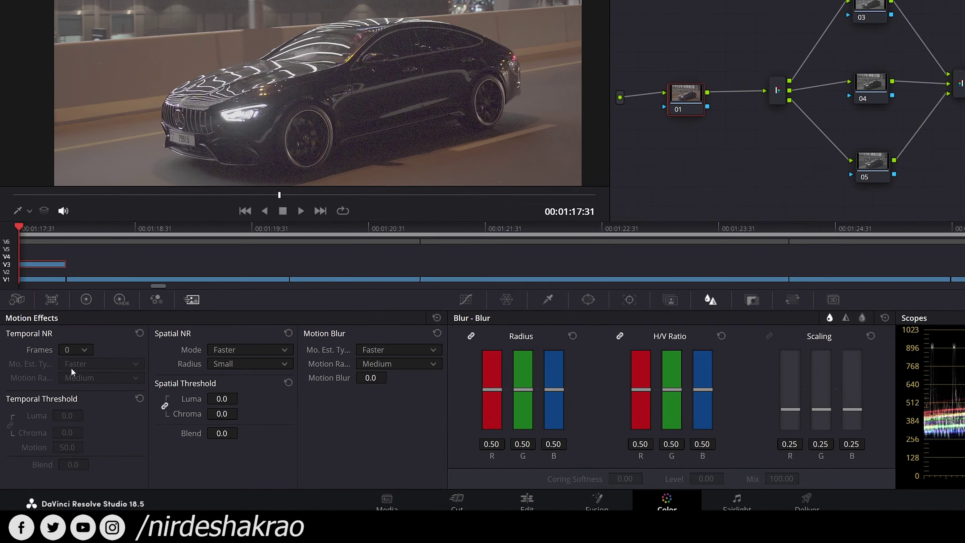
left_click(68, 376)
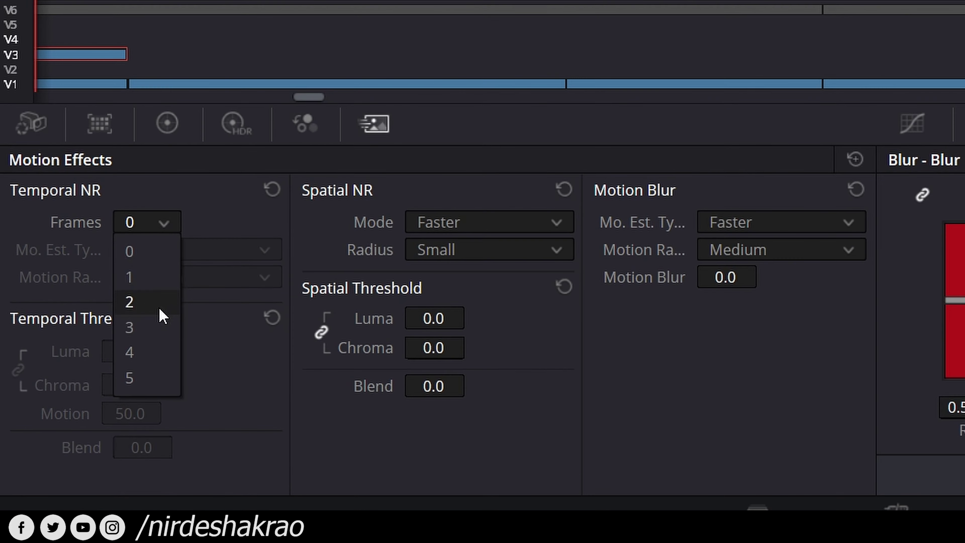
left_click(156, 333)
mouse_move(141, 356)
left_mouse_down()
mouse_move(168, 345)
mouse_move(140, 366)
left_mouse_up()
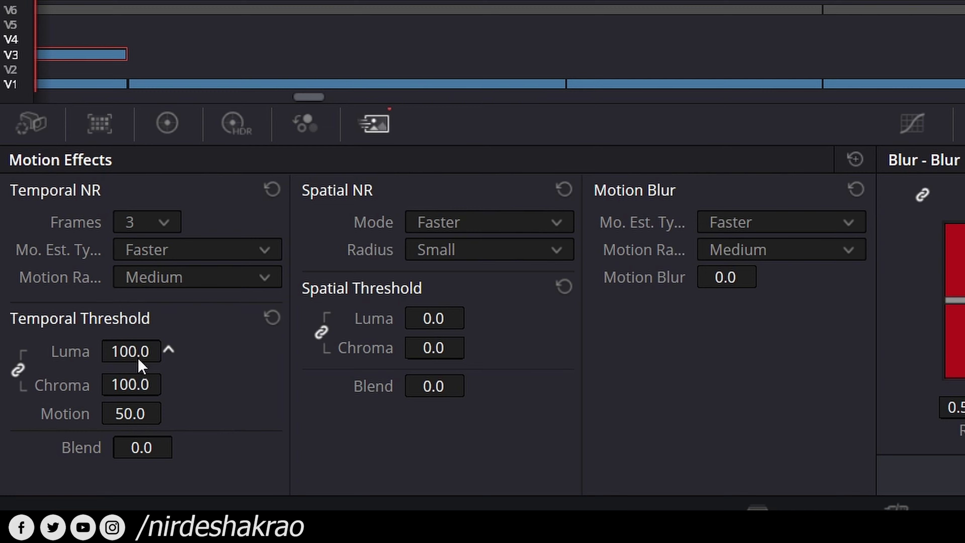
left_click_drag(452, 323, 476, 287)
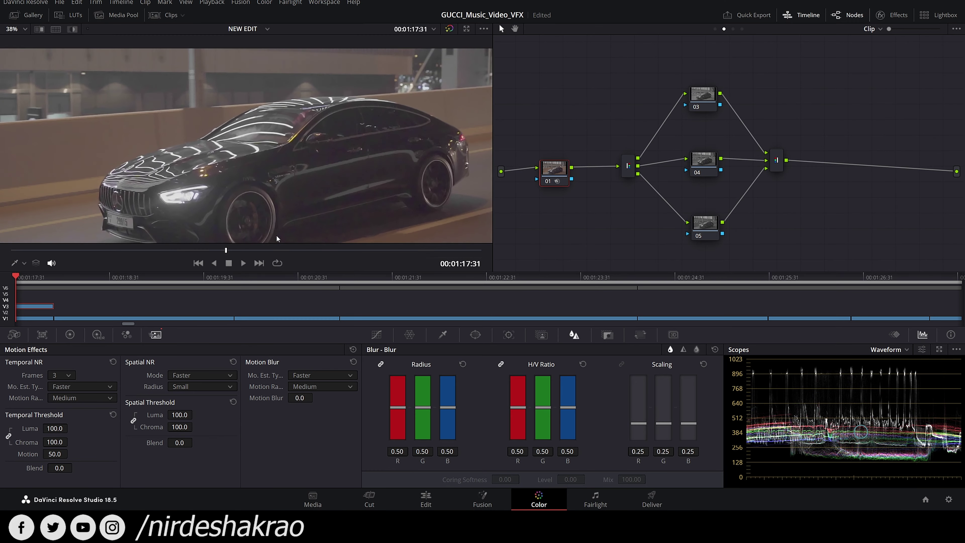
- Examine the noise-reduced car up close in the viewer, checking the wheels, body and headlight for lost detail
scroll(304, 125, "up", 5)
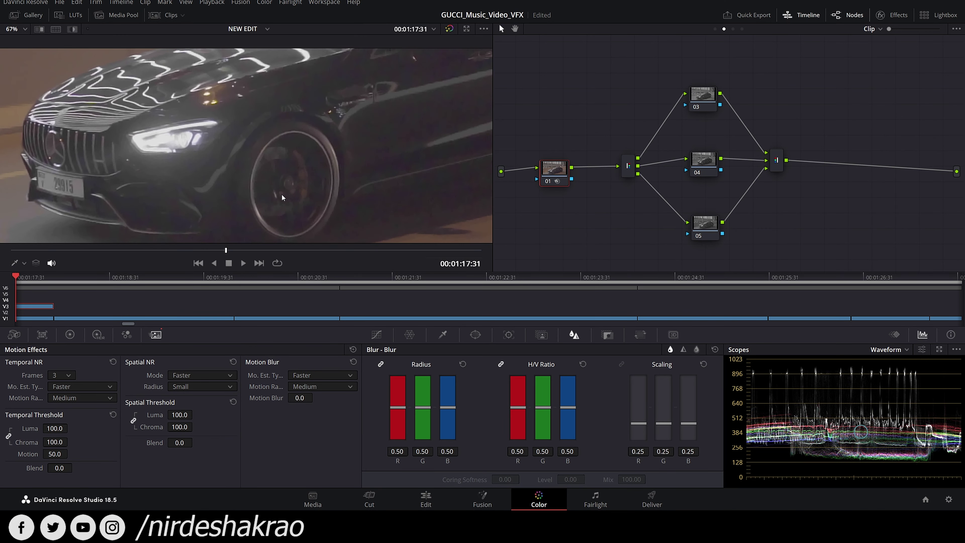
scroll(288, 185, "down", 1)
left_click_drag(360, 157, 258, 210)
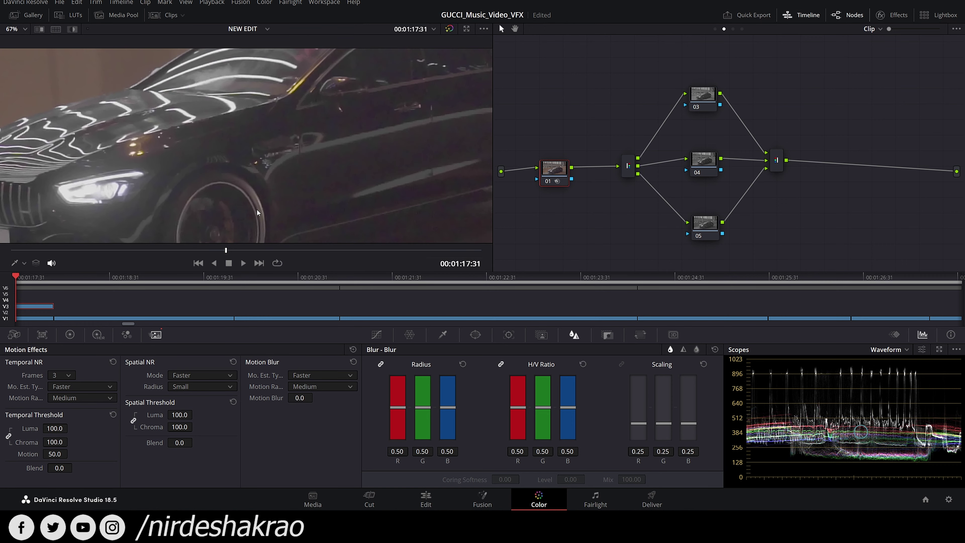
scroll(364, 162, "down", 3)
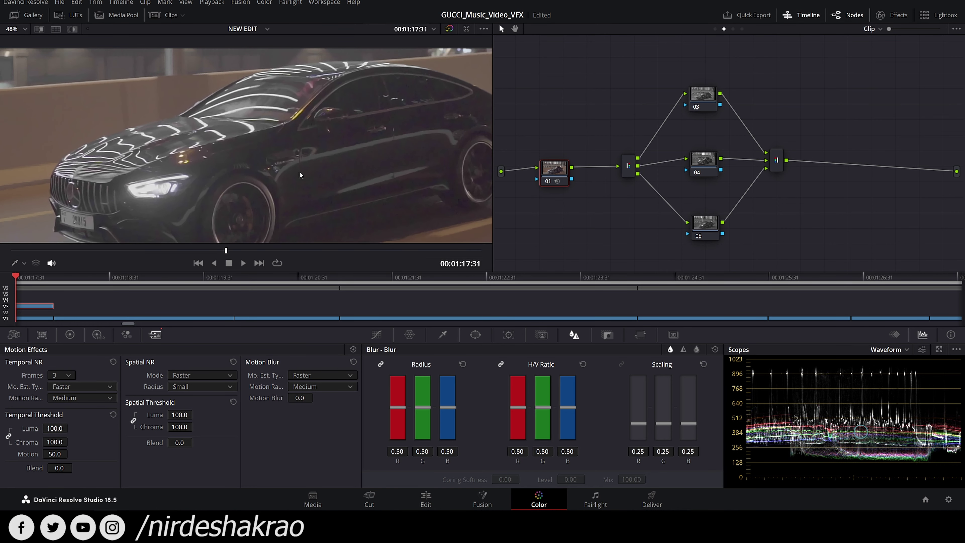
left_click_drag(306, 184, 274, 140)
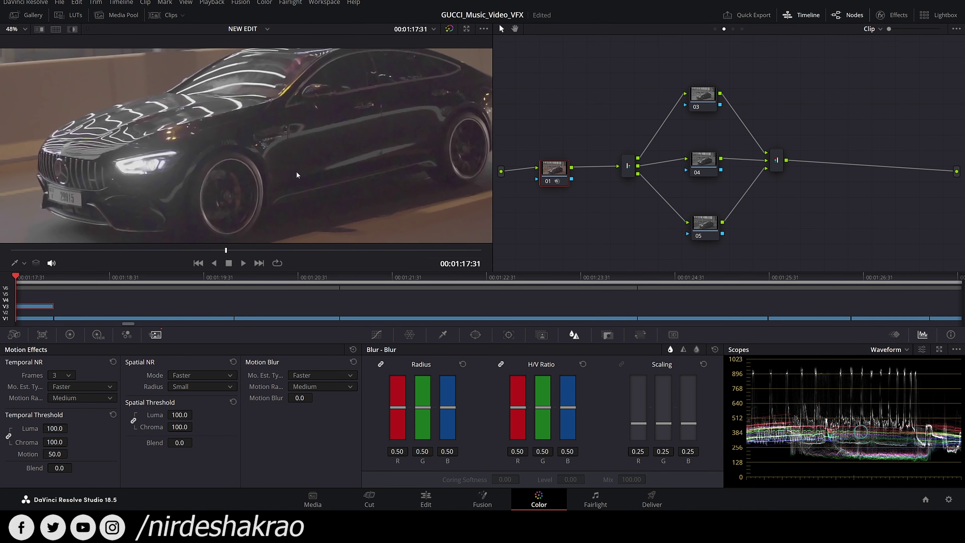
left_click_drag(295, 176, 303, 163)
scroll(292, 185, "down", 2)
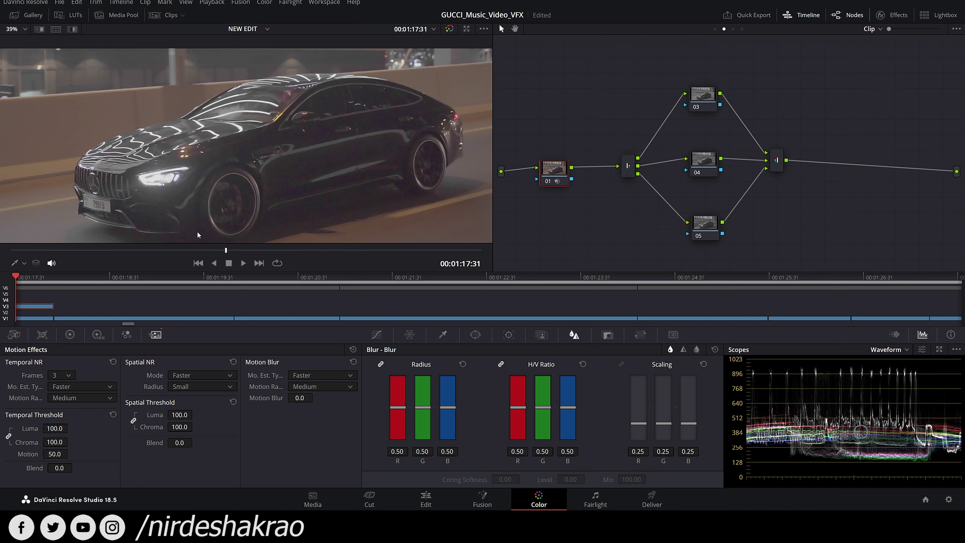
- Reset the grade on node 01 to remove its noise reduction
right_click(571, 168)
left_click(581, 304)
left_click_drag(555, 176, 558, 173)
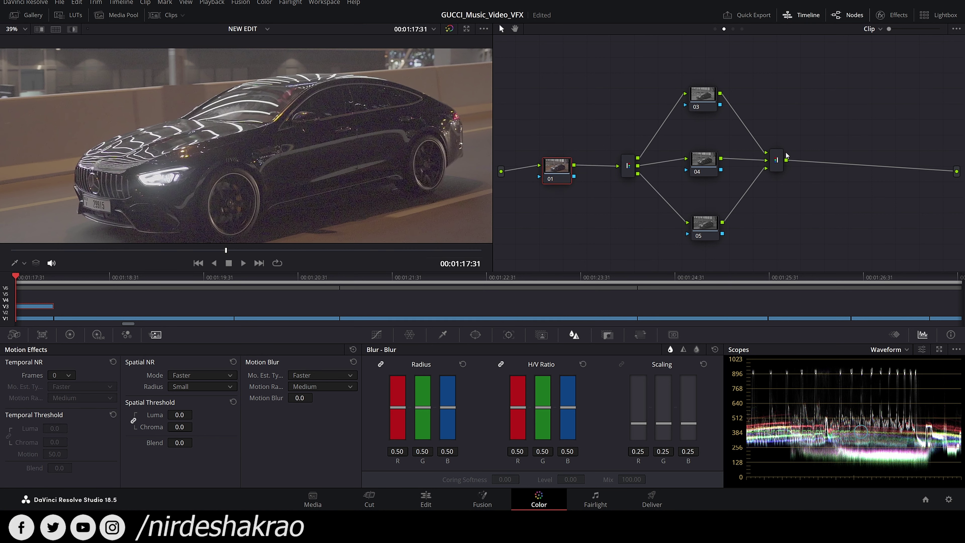
- Shift nodes 04 and 05 slightly down, and turn on Highlight to view node 03's channel on its own
left_click_drag(706, 160, 706, 165)
left_click_drag(700, 238, 700, 242)
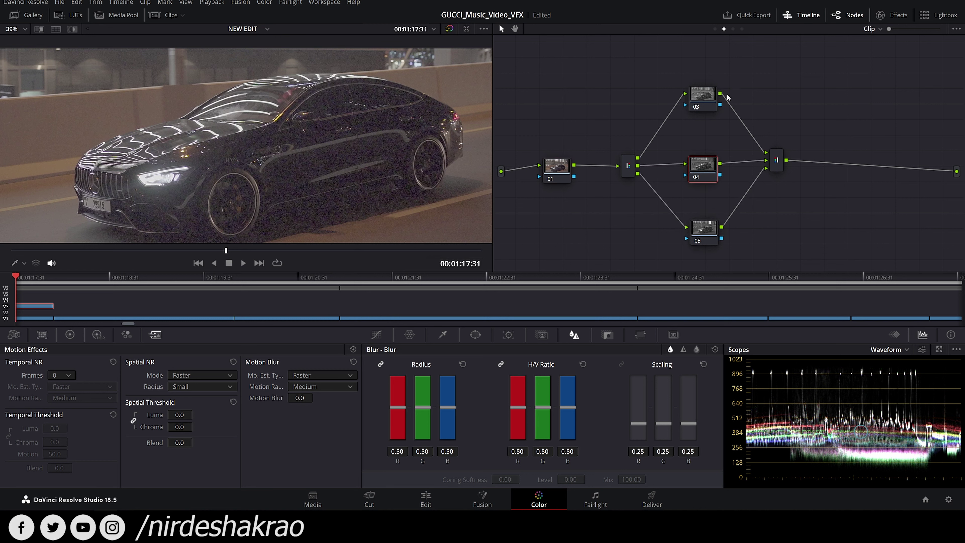
left_click(713, 94)
left_click(72, 29)
left_click_drag(696, 108, 700, 99)
- Label node 03 RED, node 04 GREEN and node 05 BLUE
right_click(707, 100)
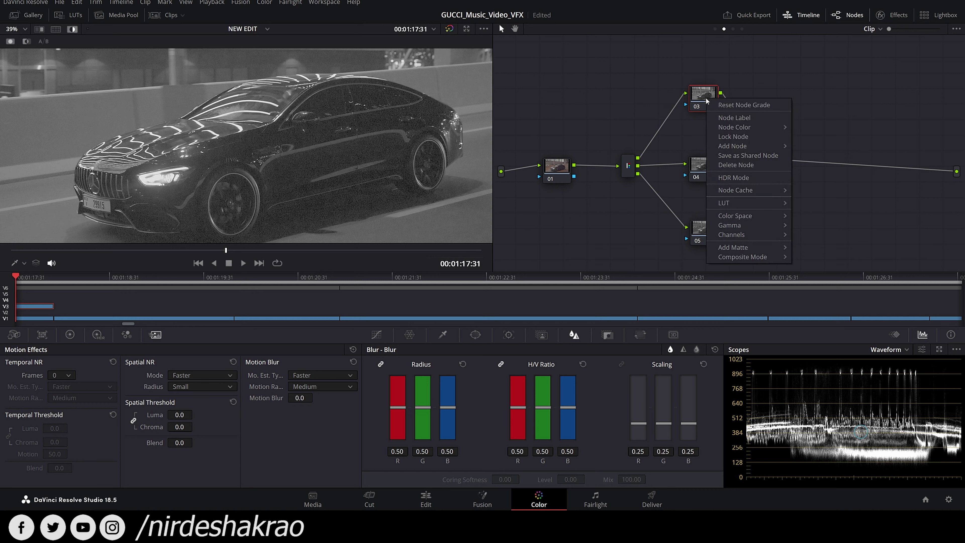
key("Escape")
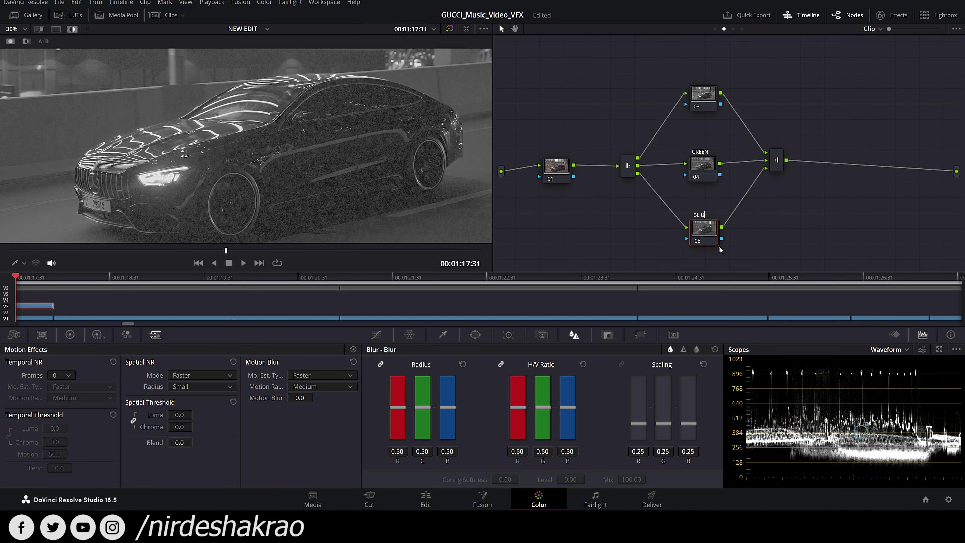
type("E")
key("Return")
- Compare the noise in the RED, GREEN and BLUE channel nodes by viewing each one over the dark car body
scroll(313, 178, "up", 3)
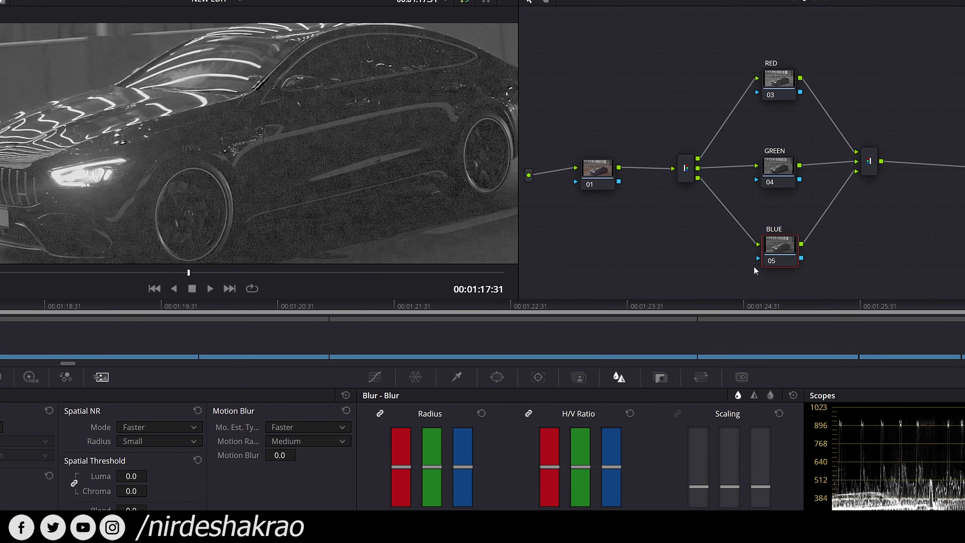
left_click(792, 171)
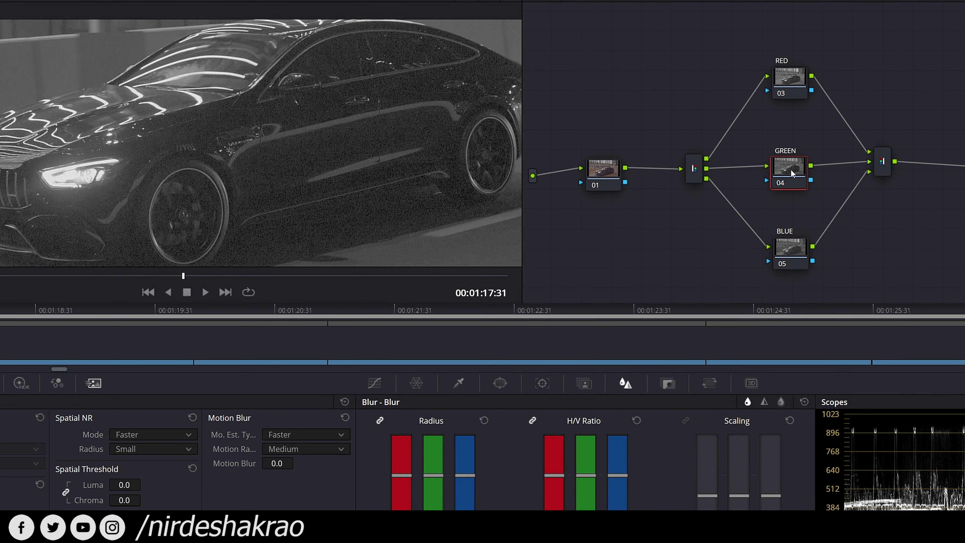
left_click(774, 71)
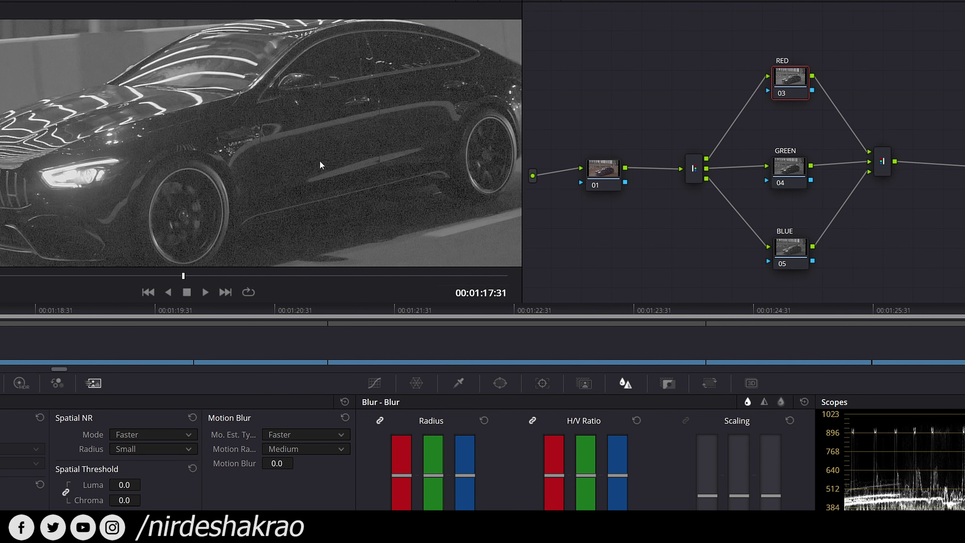
left_click(778, 172)
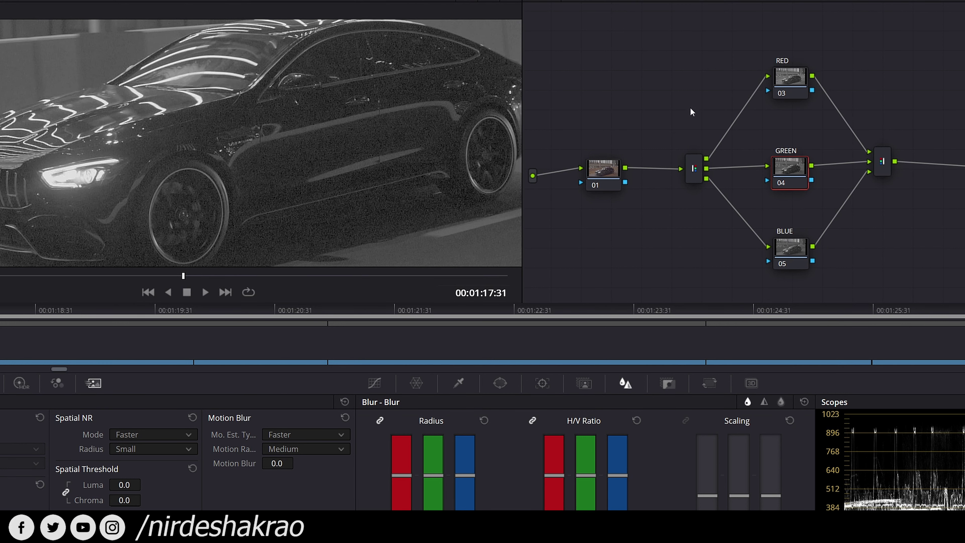
left_click(779, 78)
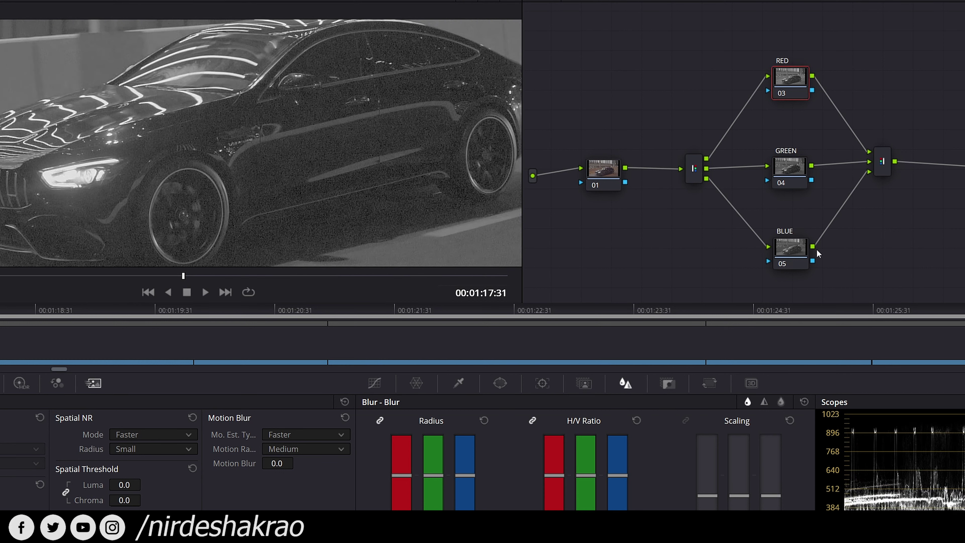
left_click(803, 251)
left_click(790, 91)
left_click(791, 161)
left_click(789, 254)
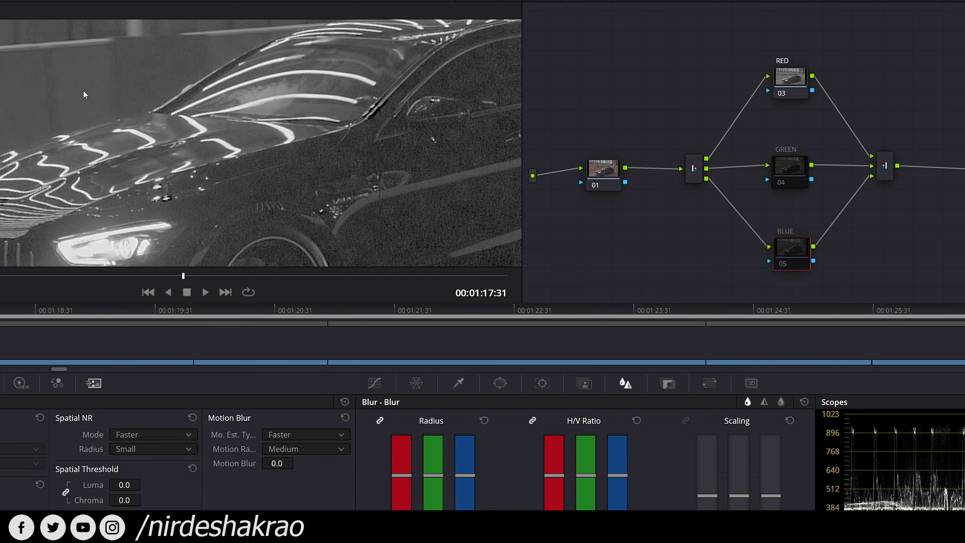
left_click(790, 169)
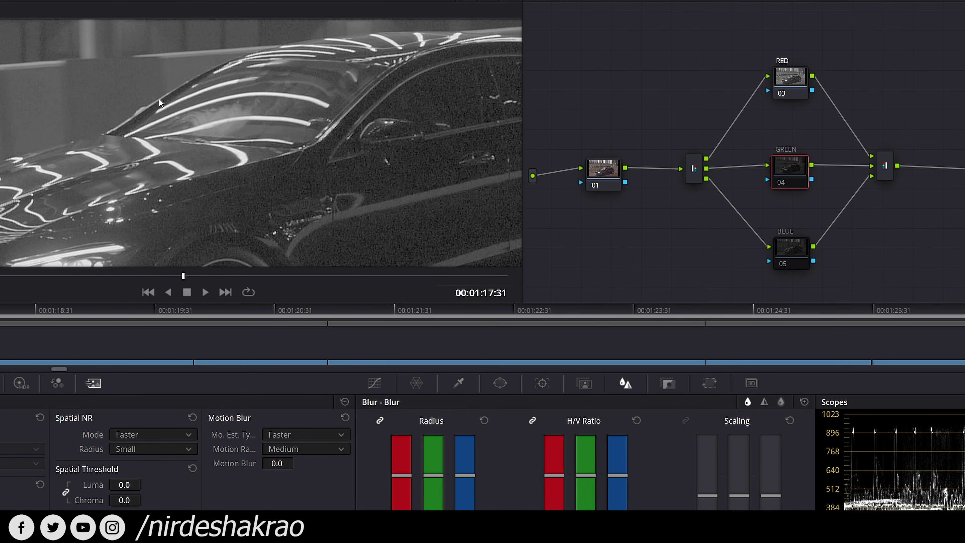
- Lower the Lift to -0.06 on the RED node and to -0.05 on the GREEN node
left_click(791, 81)
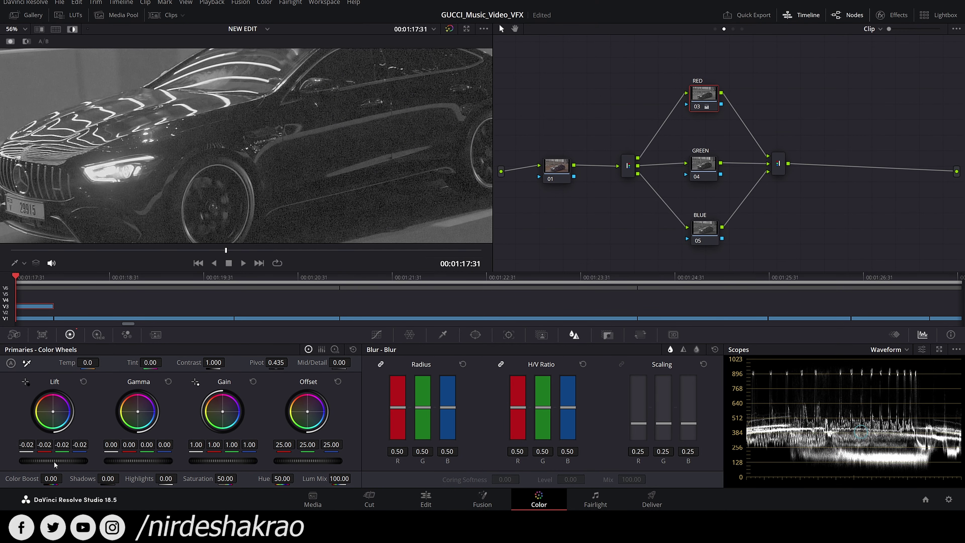
scroll(54, 461, "down", 4)
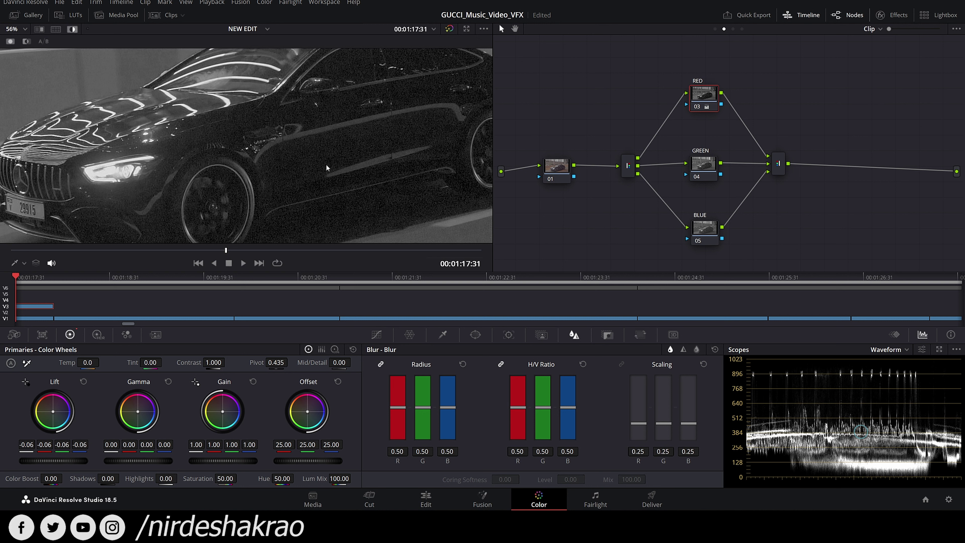
left_click(702, 170)
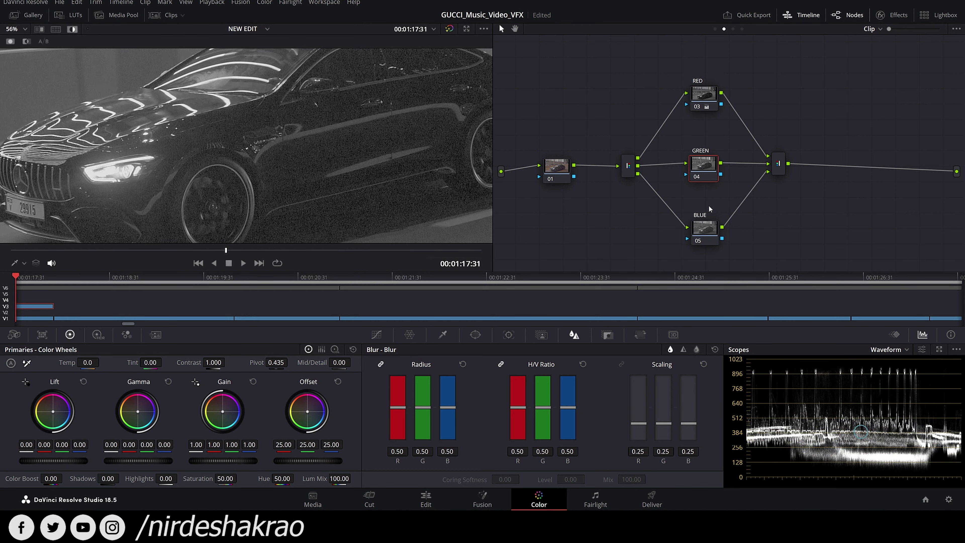
left_click_drag(65, 465, 67, 461)
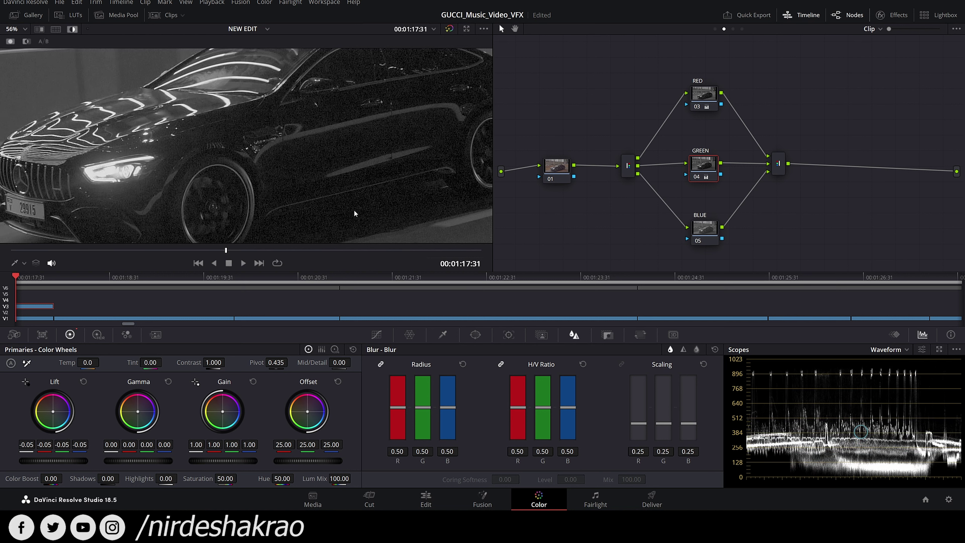
- Lower the BLUE node's Lift to -0.06 and turn off Highlight to view the full-colour image
left_click(704, 232)
left_click_drag(69, 461, 68, 464)
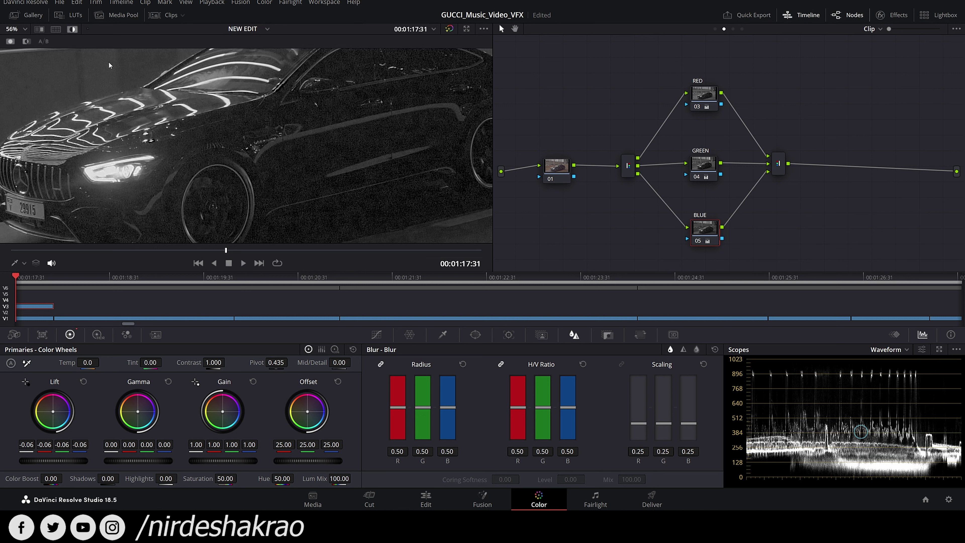
left_click(73, 28)
scroll(315, 166, "down", 3)
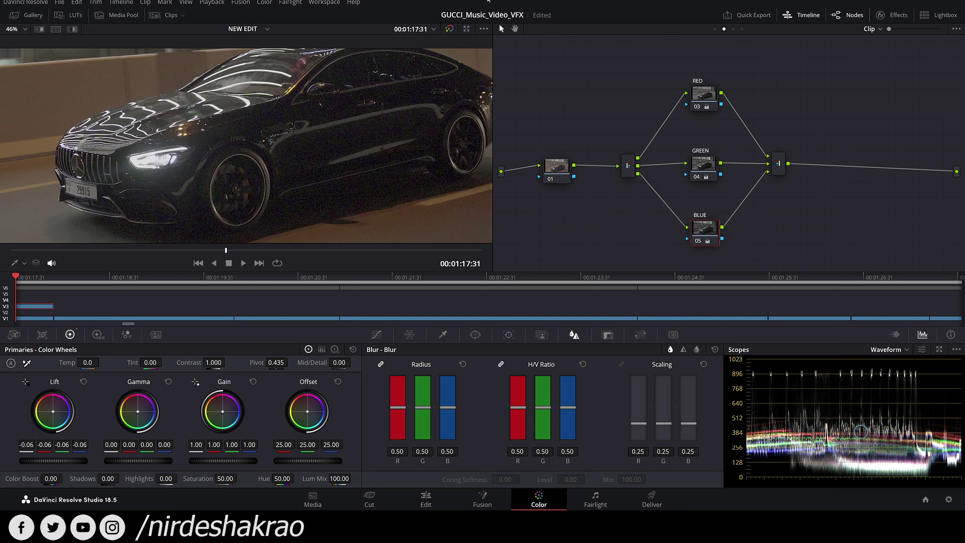
- Compare the corrected car shot with the bypassed original, examining noise in the dark body and wheels at close and full-frame views
left_click(453, 28)
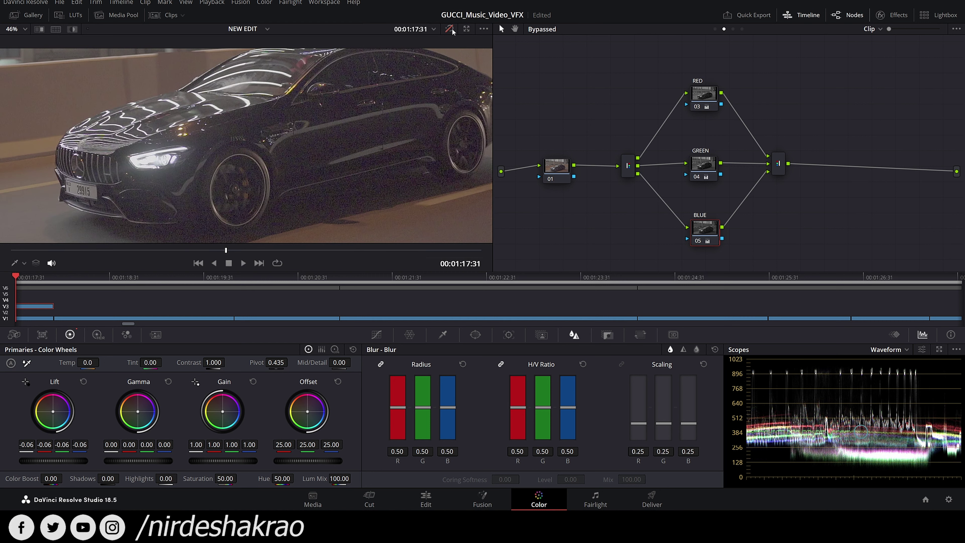
left_click(453, 28)
scroll(341, 166, "up", 4)
left_click(448, 29)
left_click(448, 29)
scroll(360, 161, "down", 2)
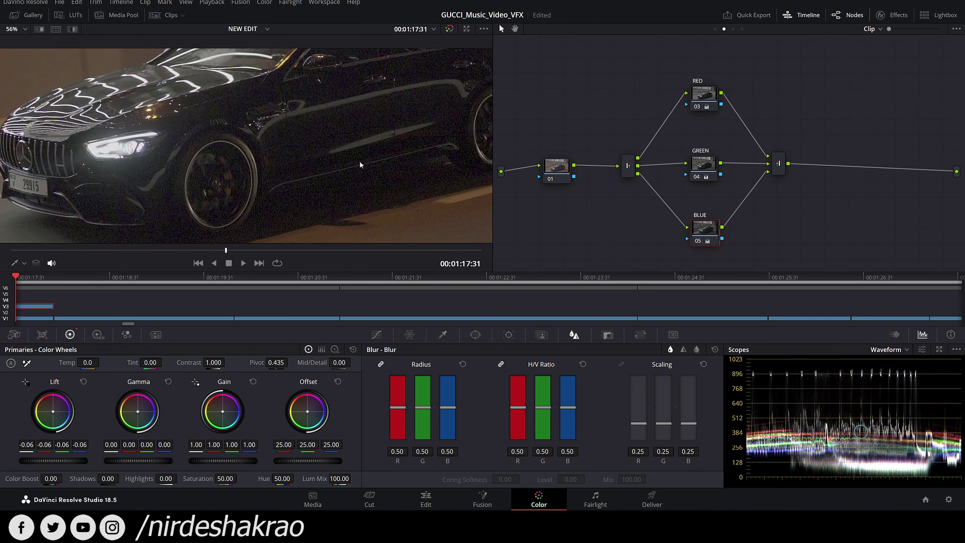
scroll(360, 163, "down", 5)
scroll(371, 194, "down", 1)
left_click(449, 29)
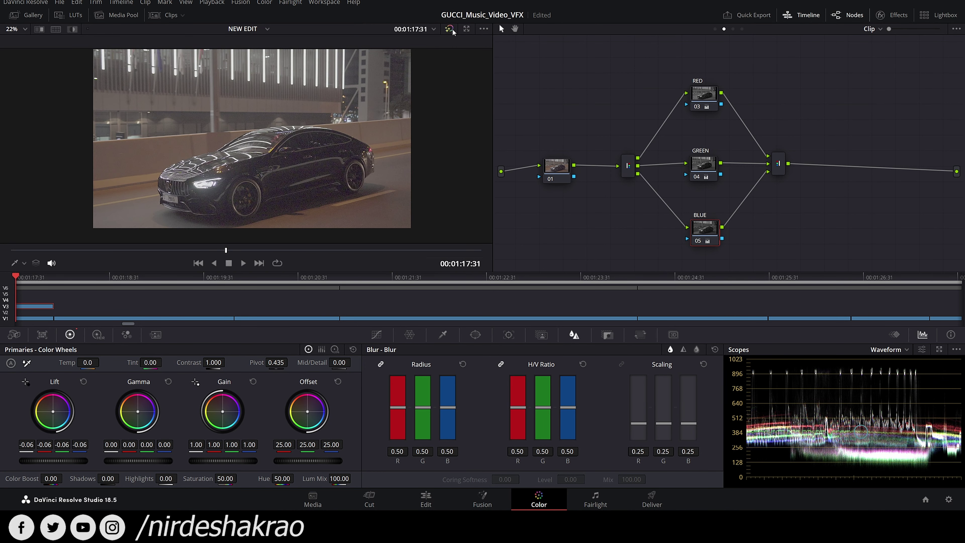
left_click(449, 30)
scroll(269, 199, "up", 4)
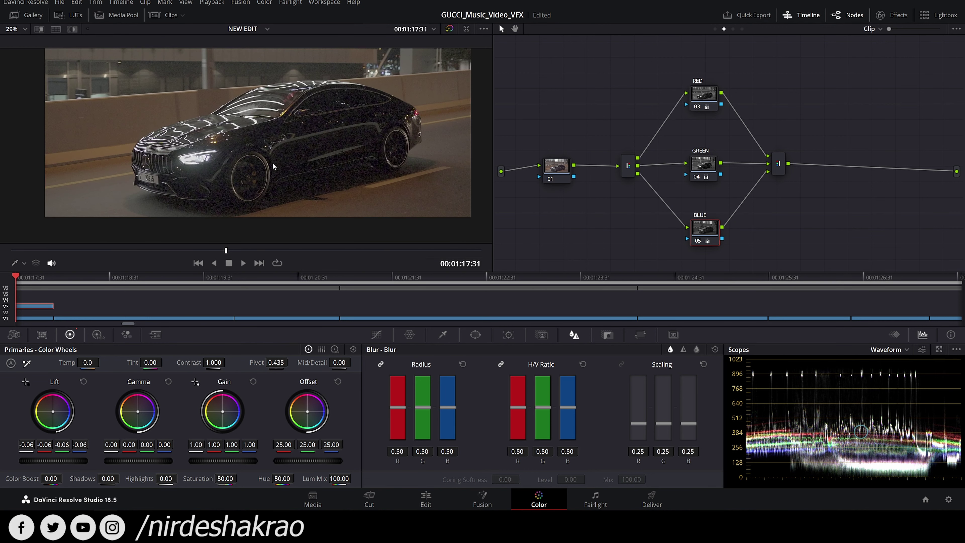
scroll(272, 185, "up", 1)
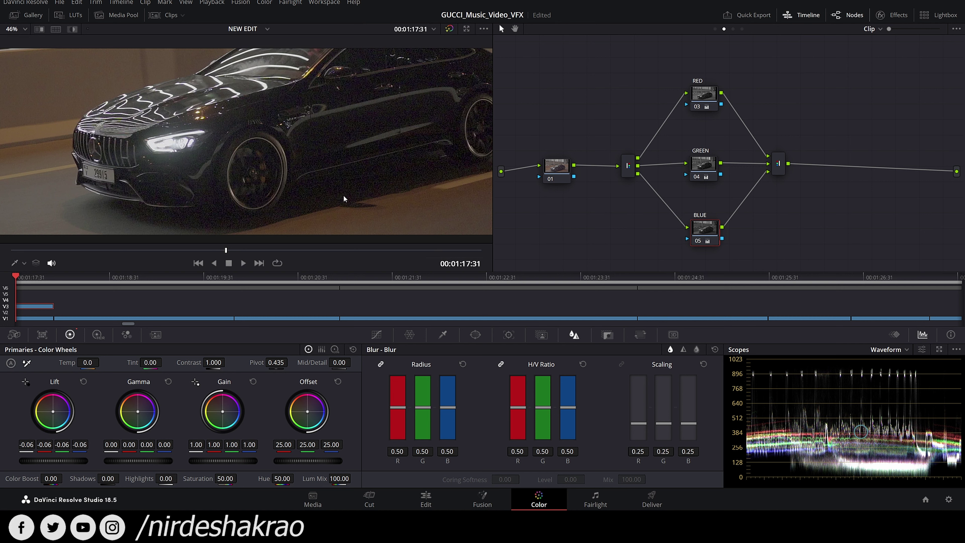
left_click(557, 167)
scroll(325, 195, "down", 3)
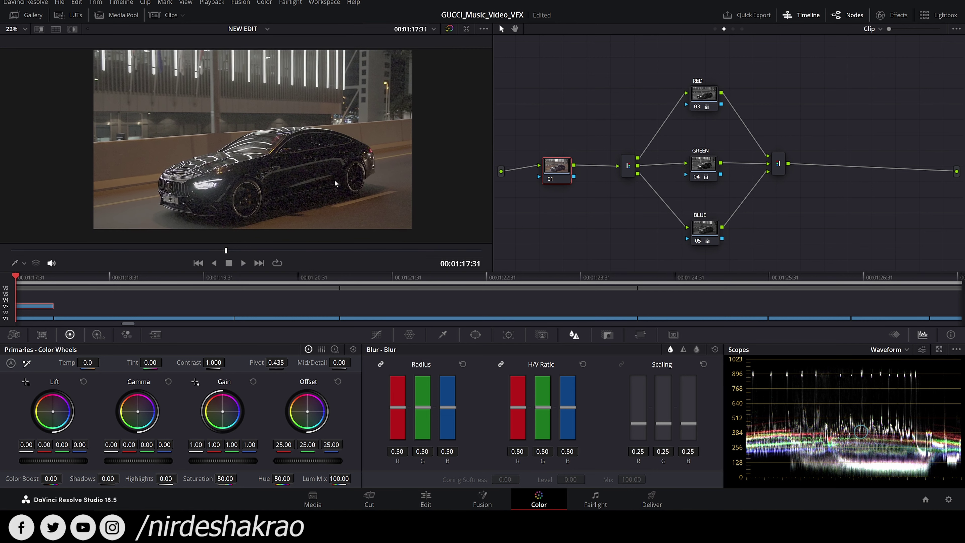
scroll(318, 183, "up", 2)
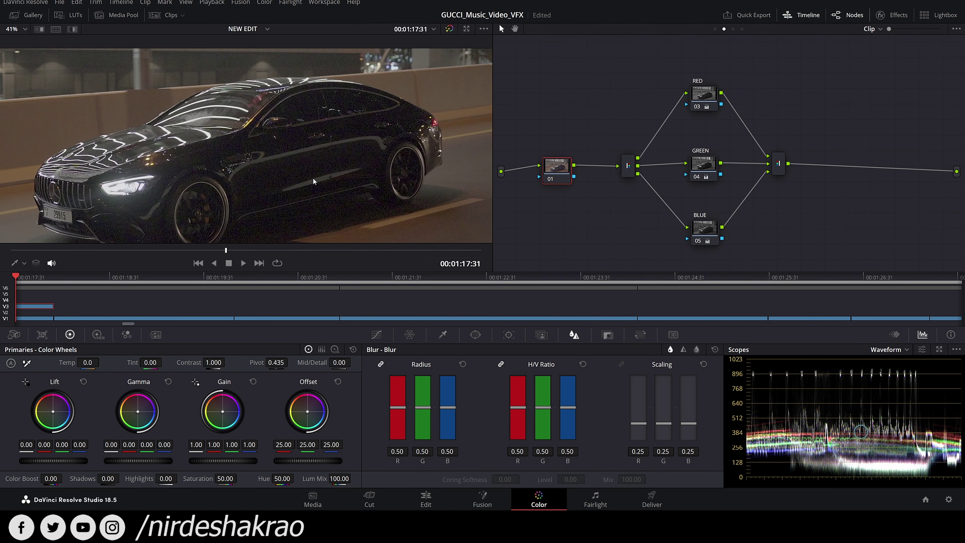
- Raise the Gain to about 1.06 on the RED node and to 1.05 on the GREEN and BLUE nodes
left_click(693, 108)
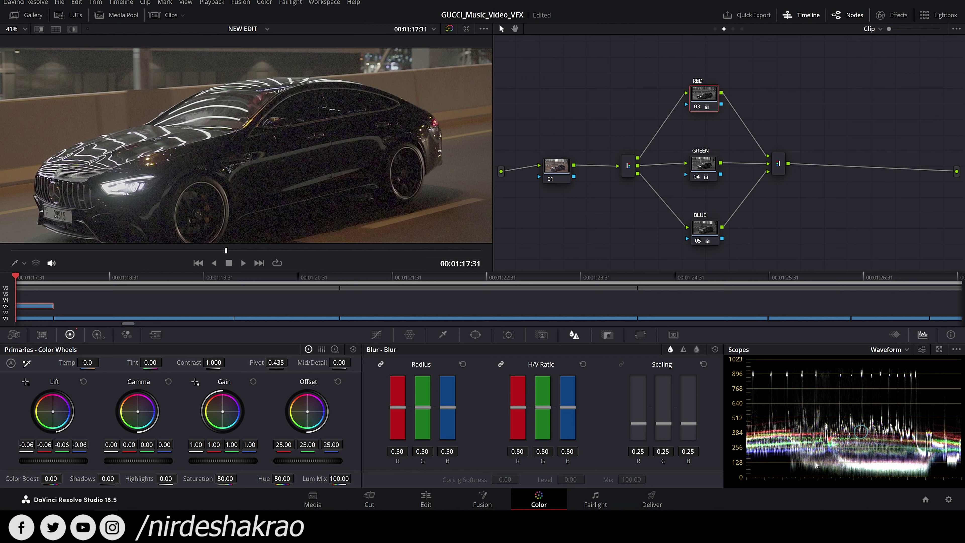
left_click(701, 163)
left_click(705, 237)
left_click(700, 168)
left_click(713, 95)
scroll(216, 458, "up", 6)
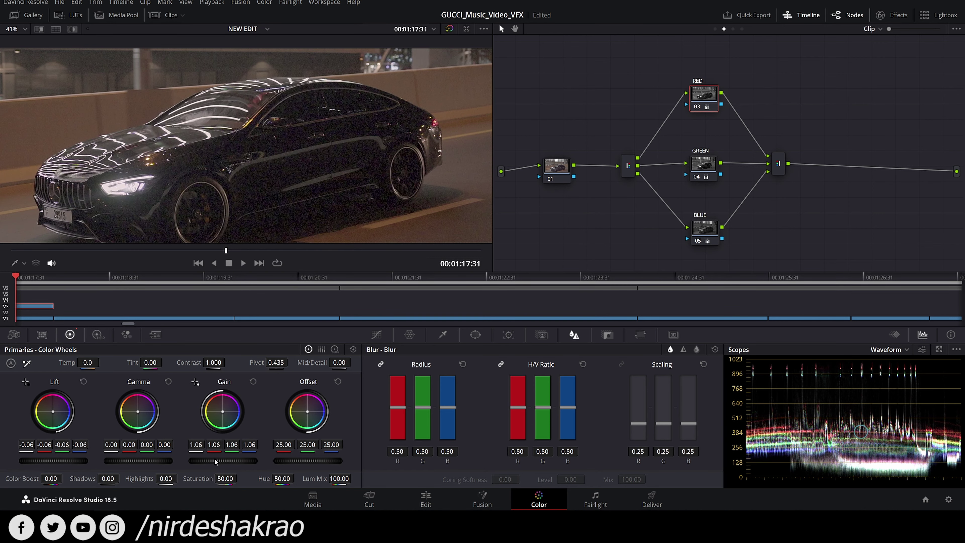
left_click(699, 166)
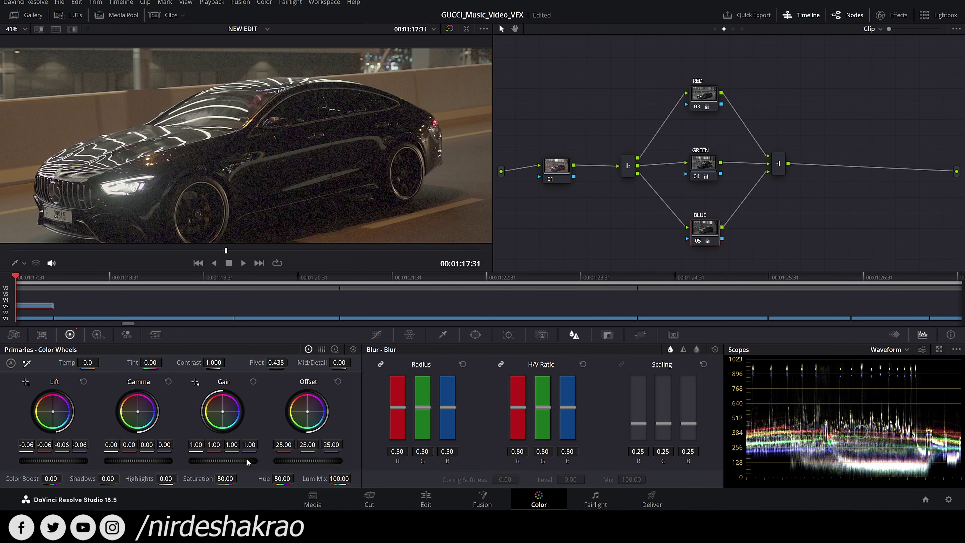
scroll(247, 459, "up", 5)
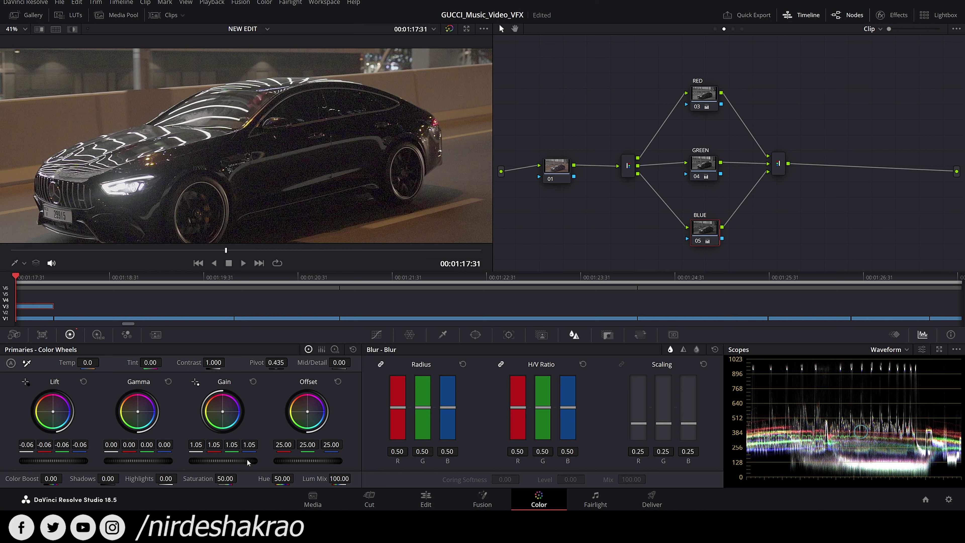
- Turn on Highlight and examine the noise in the GREEN and BLUE channel nodes over the dark car body
scroll(393, 192, "down", 4)
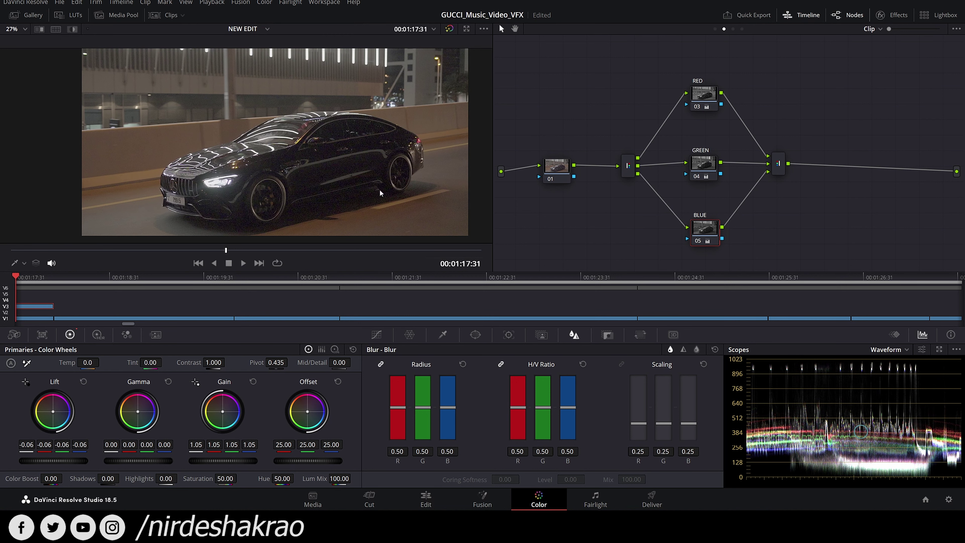
scroll(364, 143, "up", 5)
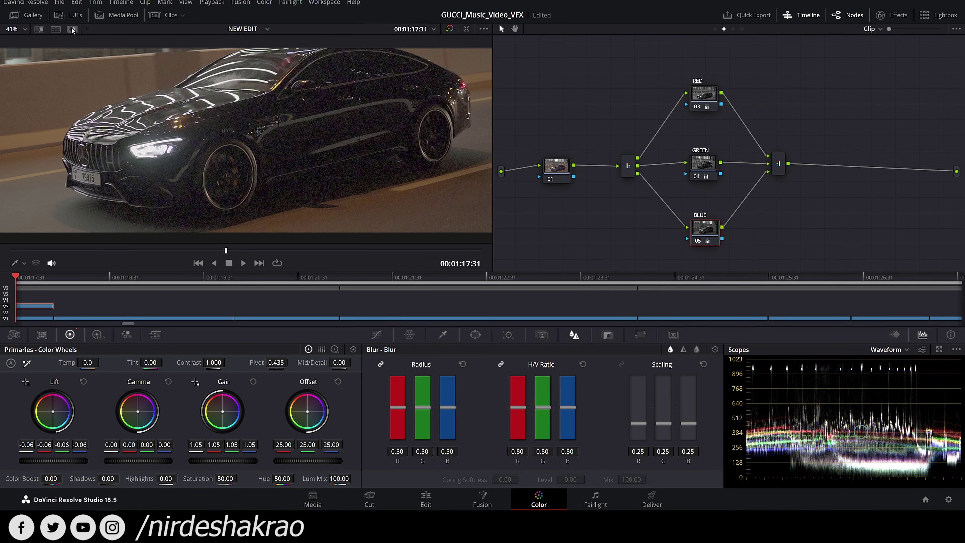
left_click(72, 29)
left_click(702, 165)
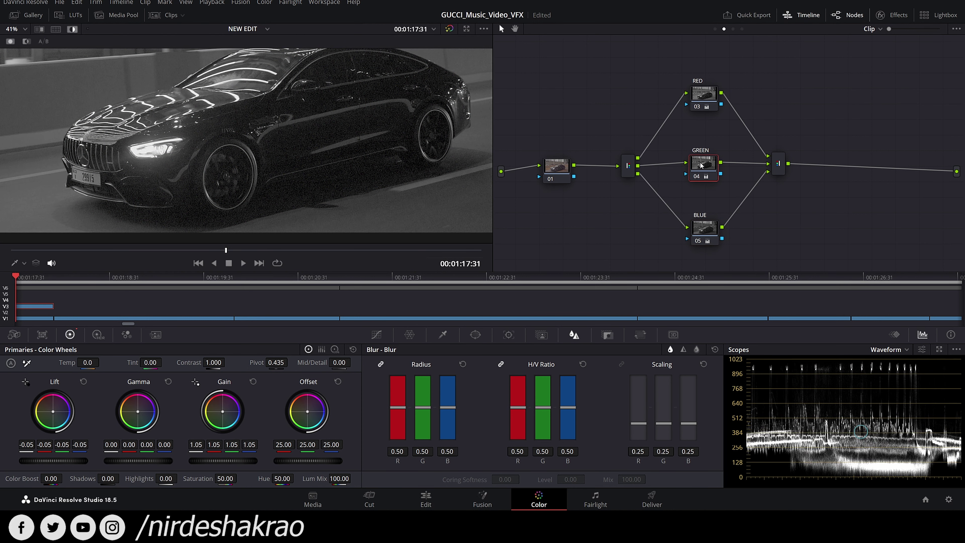
left_click(707, 232)
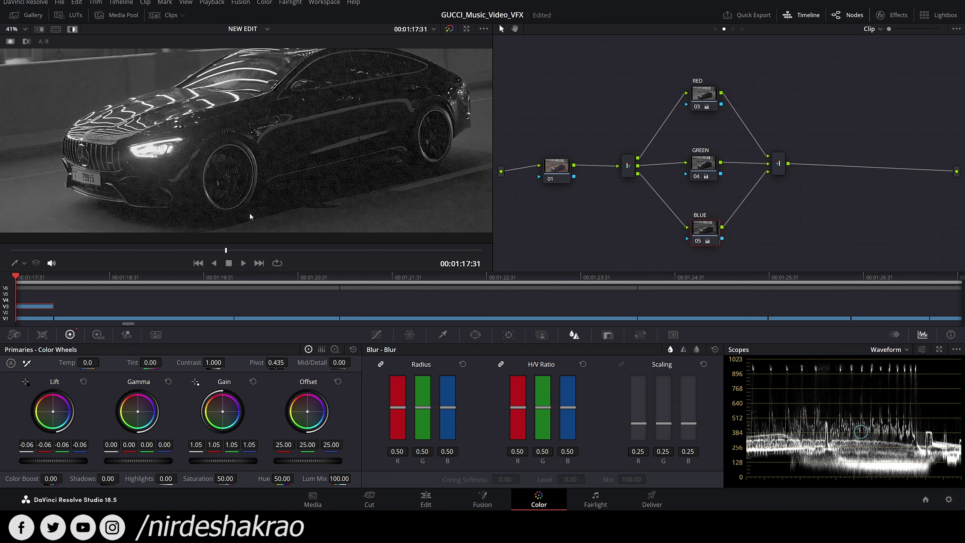
scroll(402, 189, "up", 2)
scroll(383, 176, "down", 2)
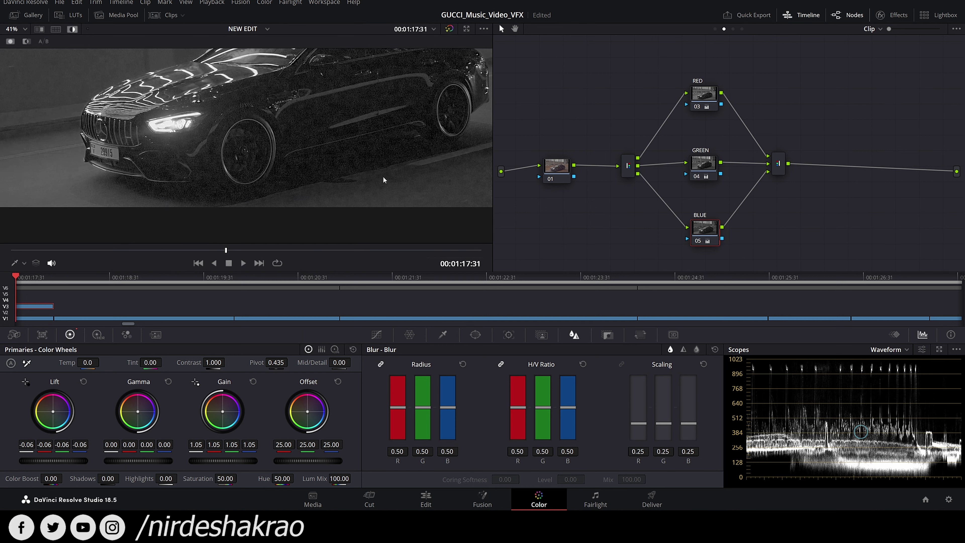
- Apply Temporal NR to the BLUE node with 3 frames, Better motion estimation, and Luma and Chroma thresholds of 95.6
left_click(155, 335)
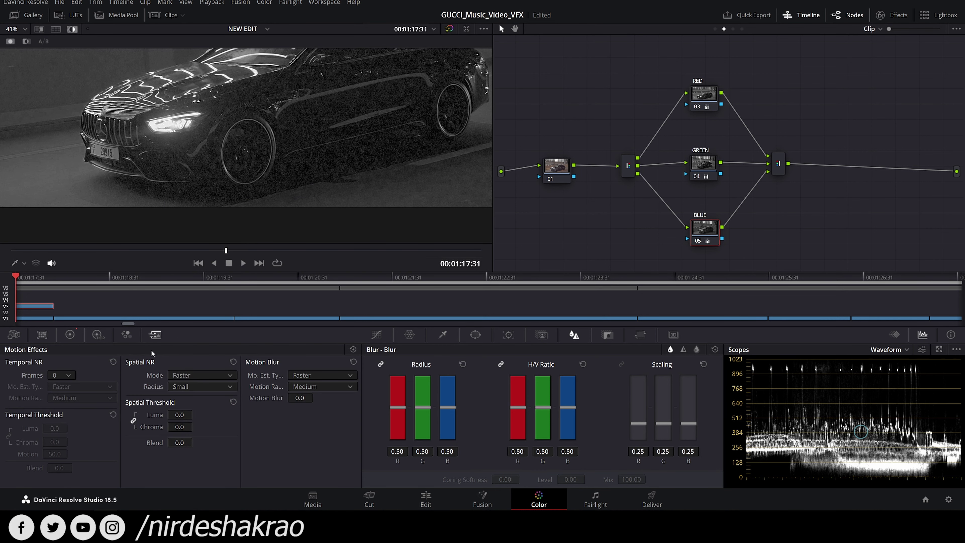
left_click(67, 374)
left_click(60, 417)
left_click_drag(70, 427, 70, 428)
left_click(82, 387)
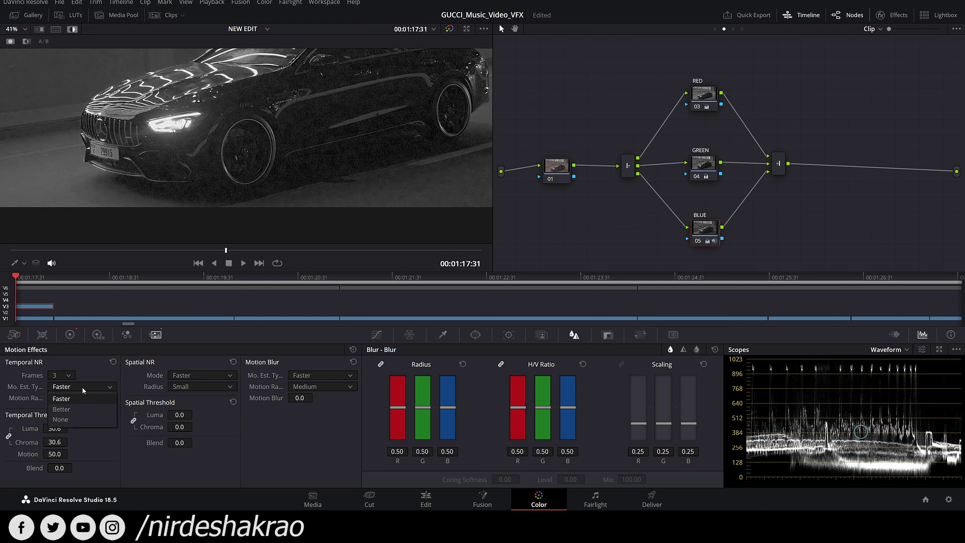
left_click(75, 408)
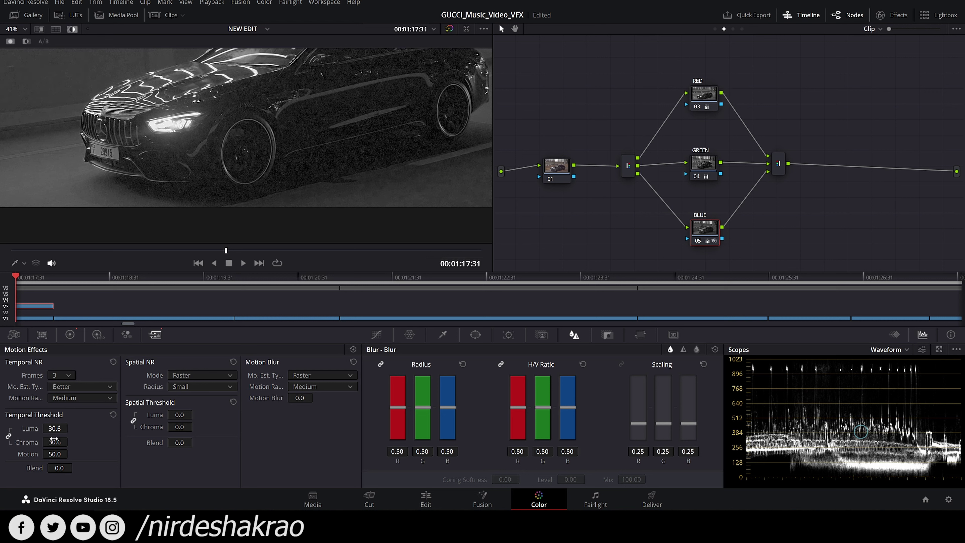
left_click_drag(54, 442, 70, 428)
- Set the BLUE node's Spatial NR mode to Better with Luma and Chroma thresholds of 66.4
scroll(301, 168, "up", 4)
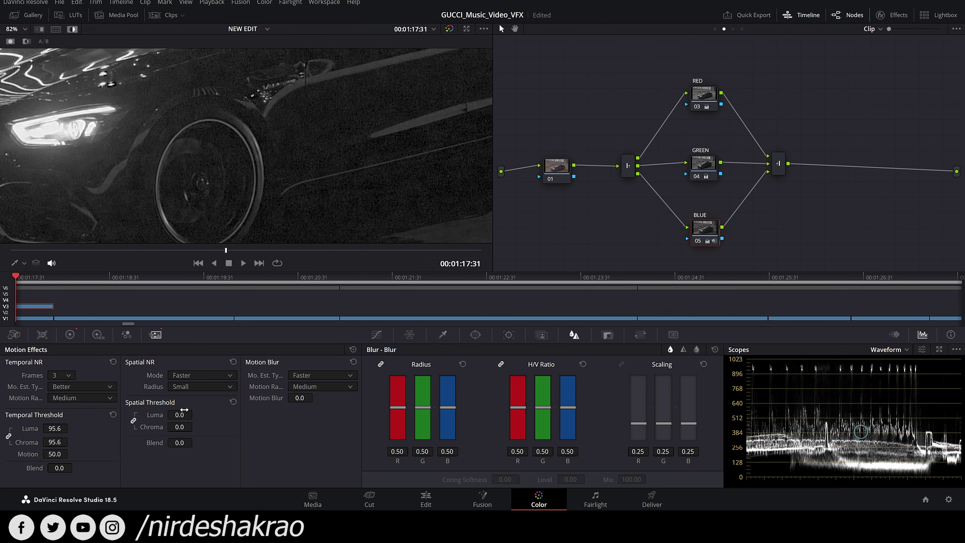
left_click(204, 374)
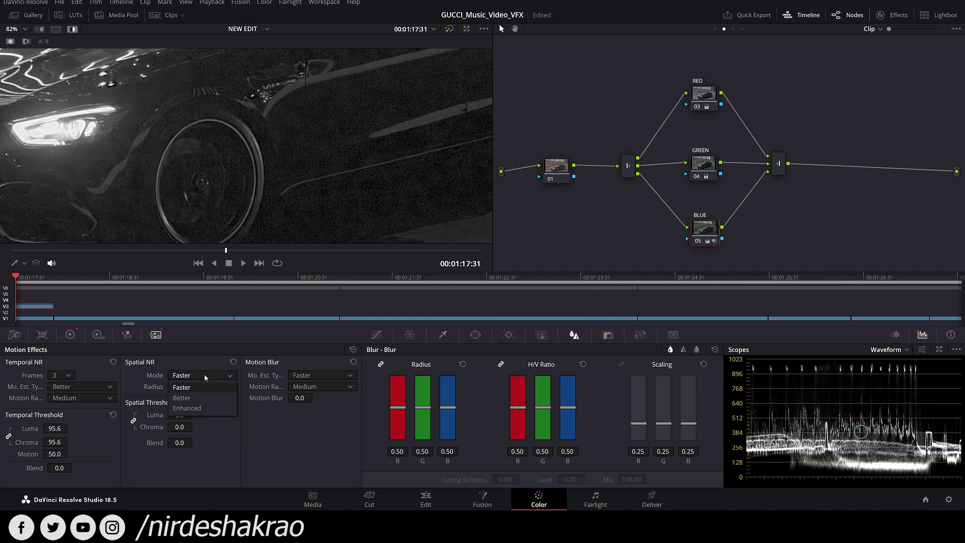
left_click(203, 397)
left_click_drag(195, 414, 195, 415)
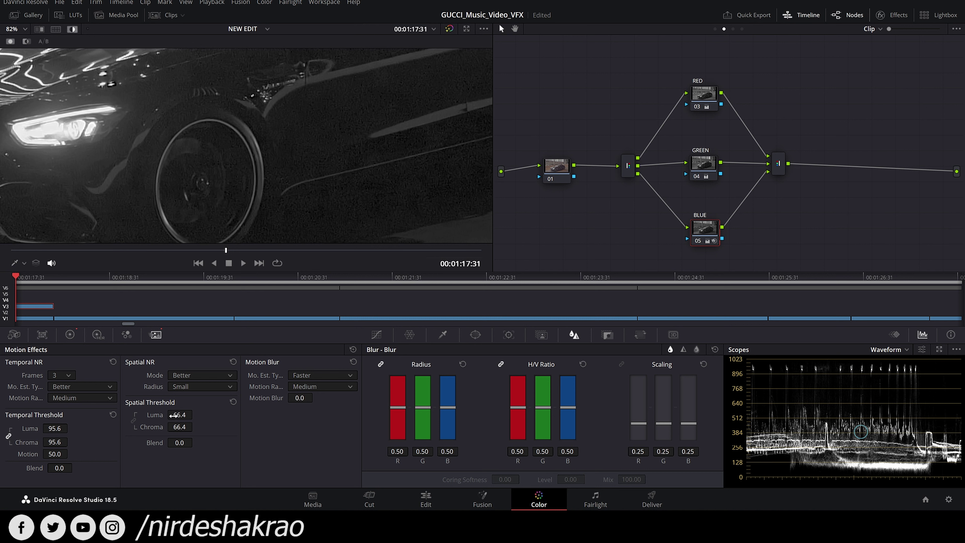
- Reduce the BLUE node's temporal Luma and Chroma thresholds to 67.2 and check the full-colour image with Highlight off
left_click_drag(71, 428, 70, 428)
scroll(317, 183, "down", 3)
scroll(338, 176, "down", 3)
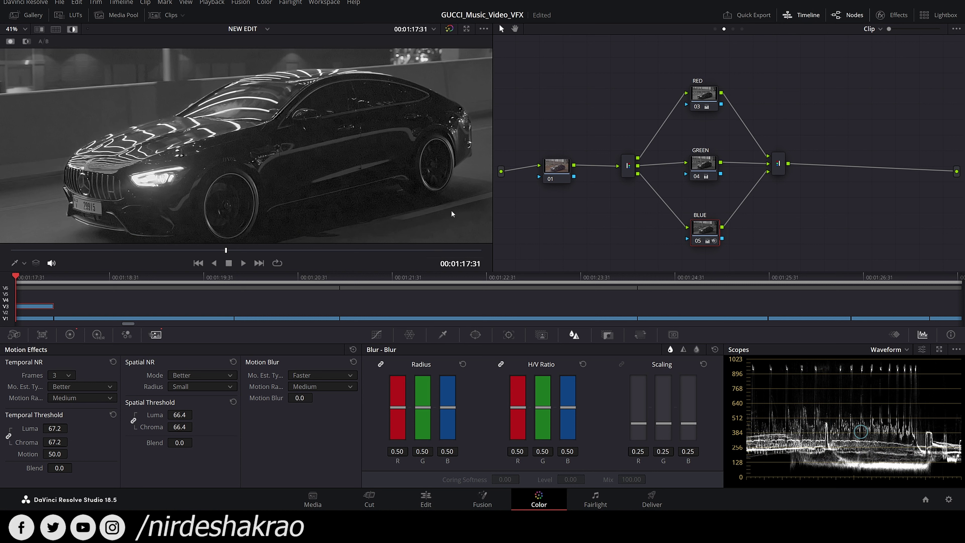
left_click(72, 29)
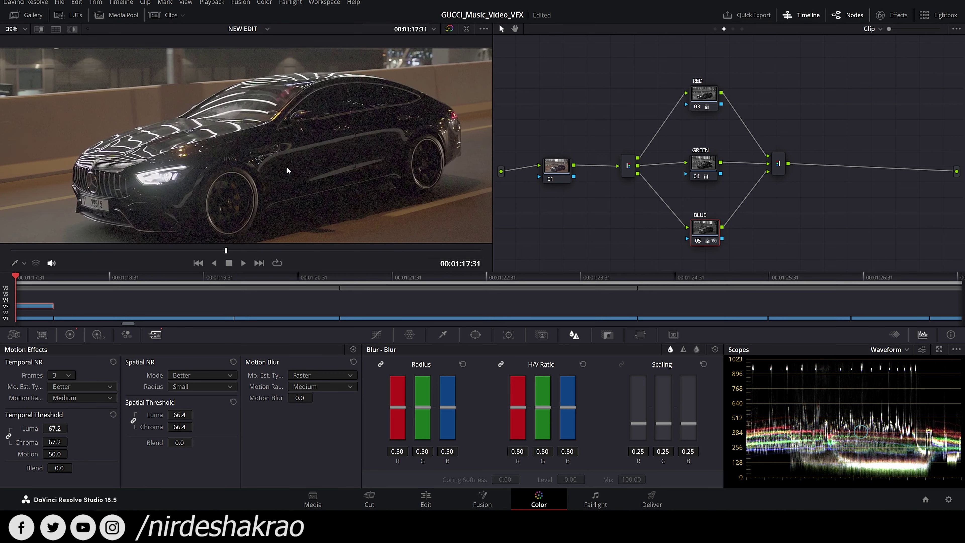
scroll(287, 168, "up", 1)
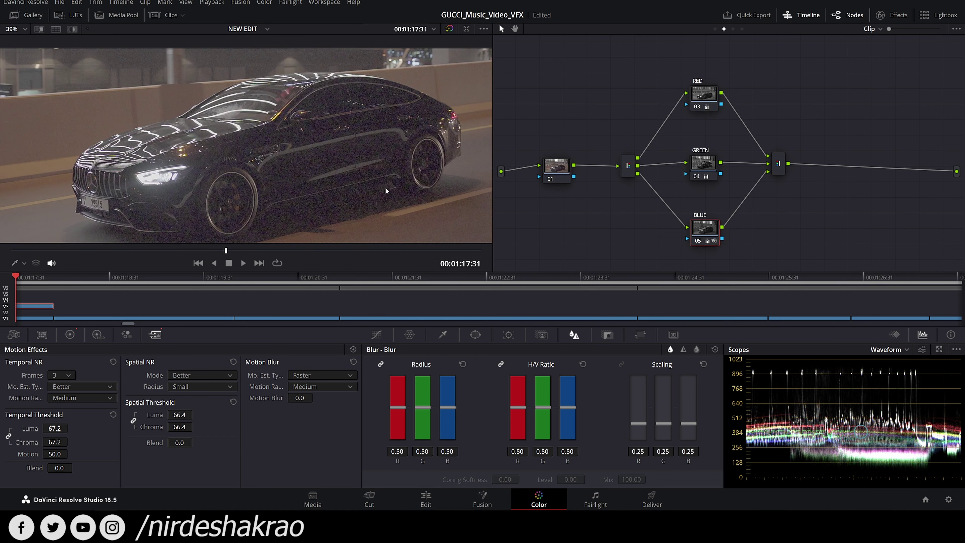
- With Highlight on, apply Temporal NR to the GREEN node using 3 frames, Better motion estimation, and Luma and Chroma thresholds of 31.0
left_click(72, 29)
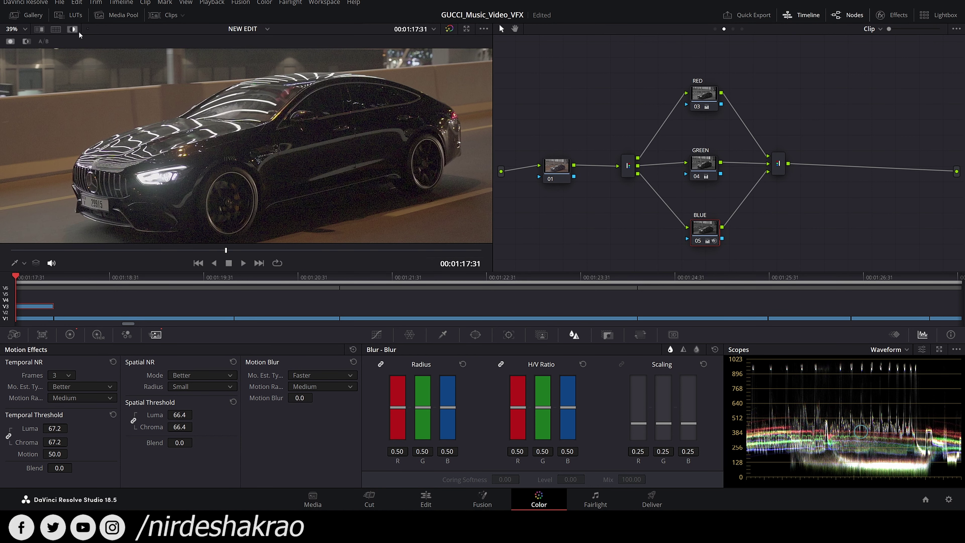
scroll(384, 194, "up", 4)
left_click(709, 175)
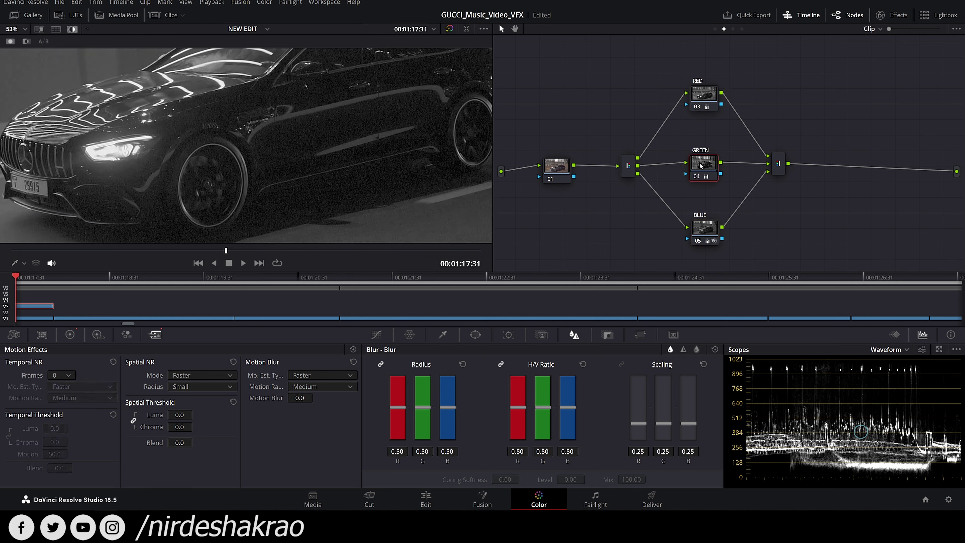
scroll(349, 195, "up", 2)
left_click(63, 376)
left_click(63, 417)
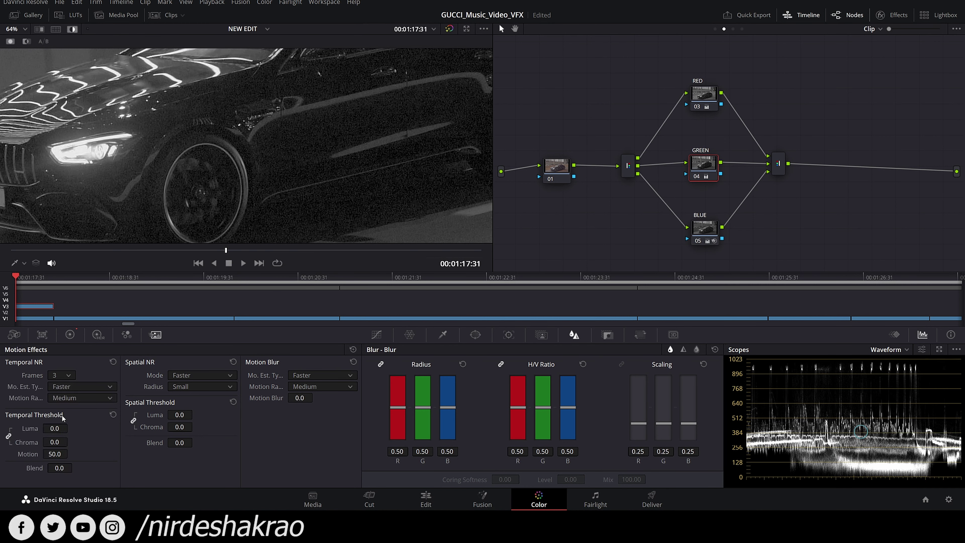
left_click(110, 386)
left_click(83, 411)
left_click_drag(54, 428, 71, 429)
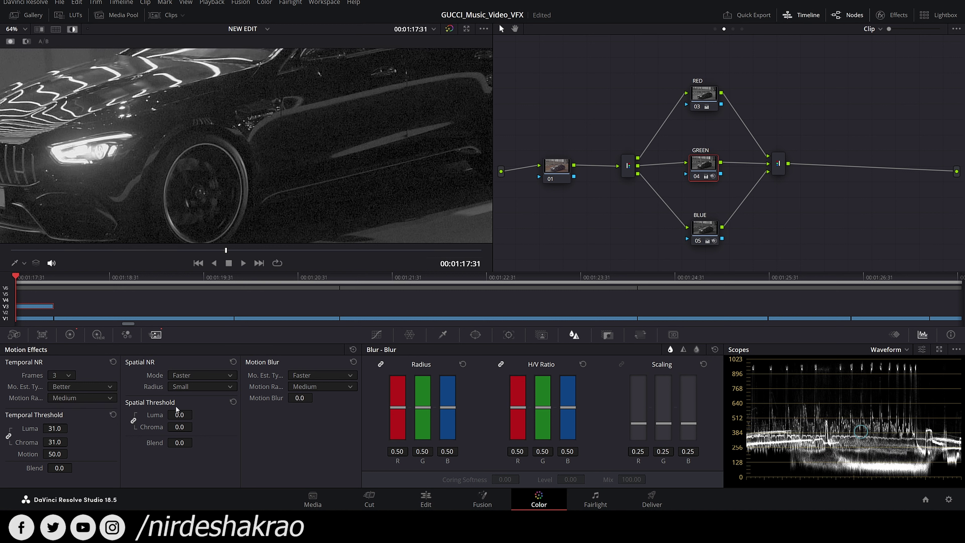
- Set the GREEN node's Spatial NR to Better with Luma and Chroma thresholds of 55.2, and check the result in full colour
left_click(215, 378)
left_click(205, 399)
left_click_drag(179, 415, 195, 414)
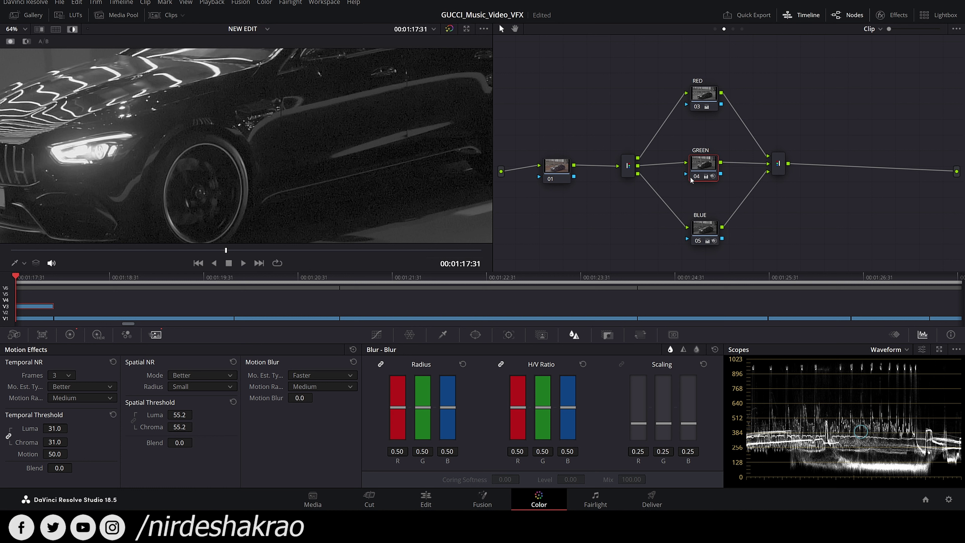
left_click(73, 29)
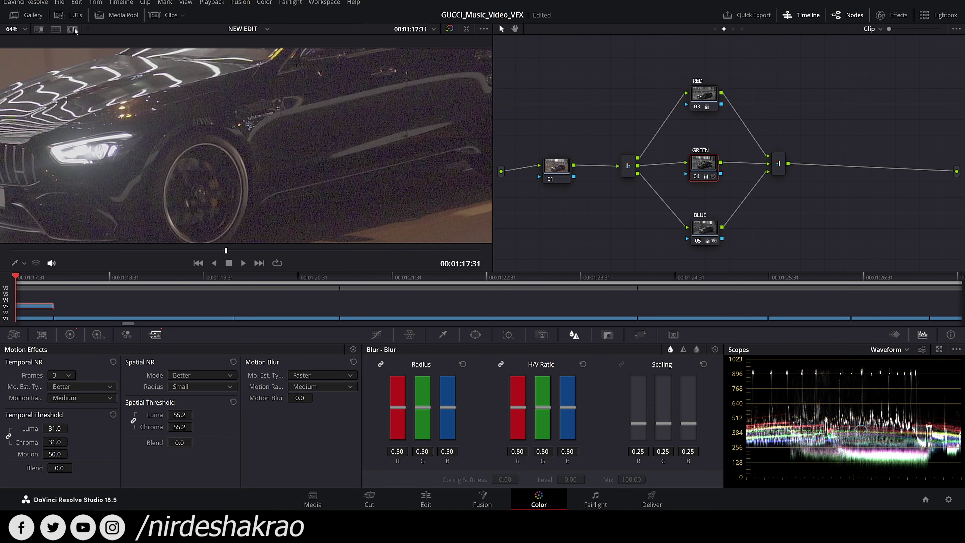
left_click(74, 29)
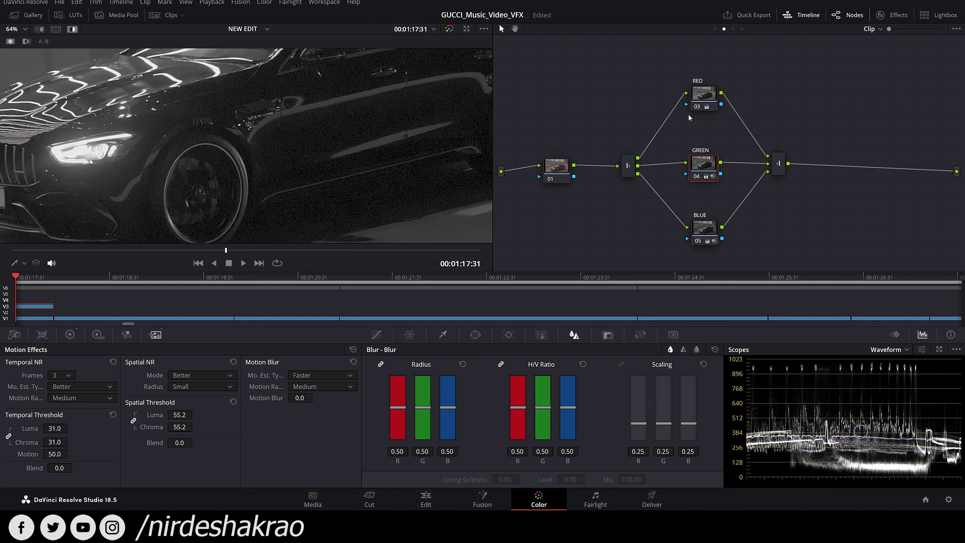
- Apply Temporal NR to the RED node with 3 frames, Better motion estimation, and Luma and Chroma thresholds of 43.8
left_click(710, 97)
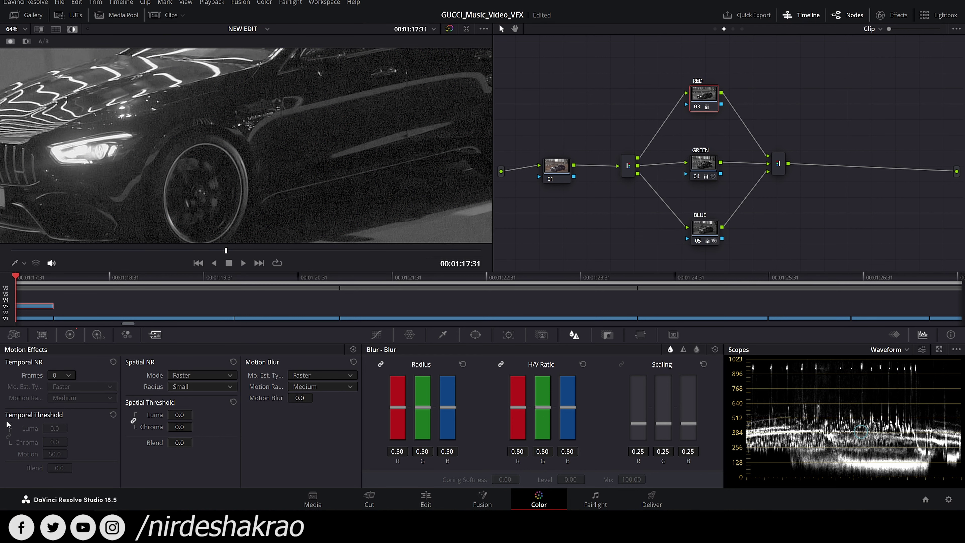
left_click(53, 376)
left_click(64, 417)
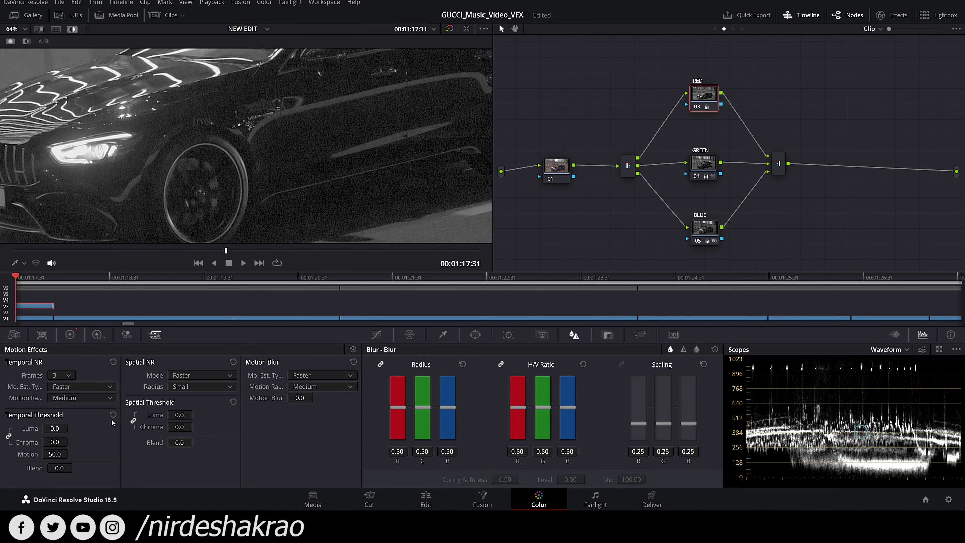
left_click(84, 386)
left_click(83, 416)
left_click_drag(54, 428, 72, 428)
- Set the RED node's Spatial NR mode to Better with Luma and Chroma thresholds of 50.0
left_click(189, 378)
left_click(191, 399)
left_click_drag(182, 414, 195, 414)
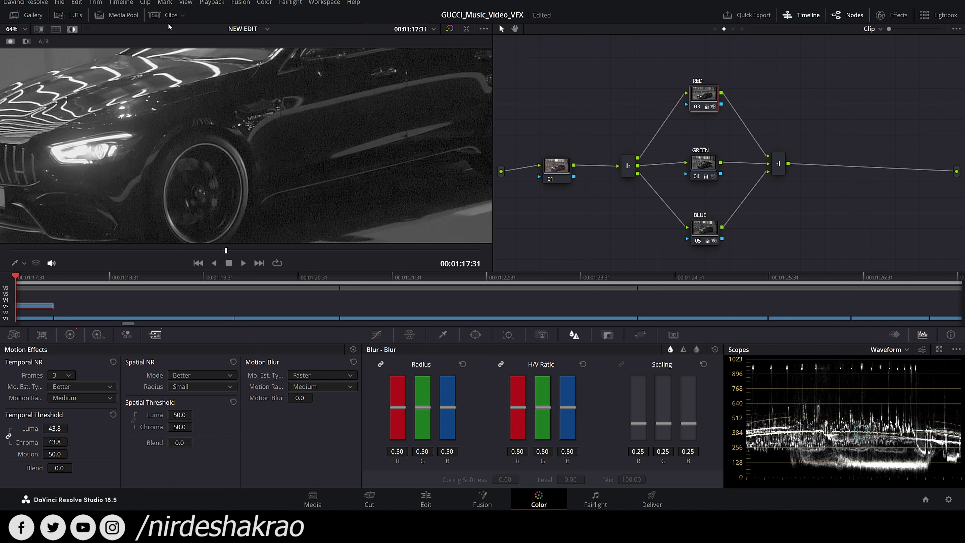
- Turn off Highlight and compare the noise on the car's bodywork, wheel and headlight in full colour with the grade on and off
left_click(72, 29)
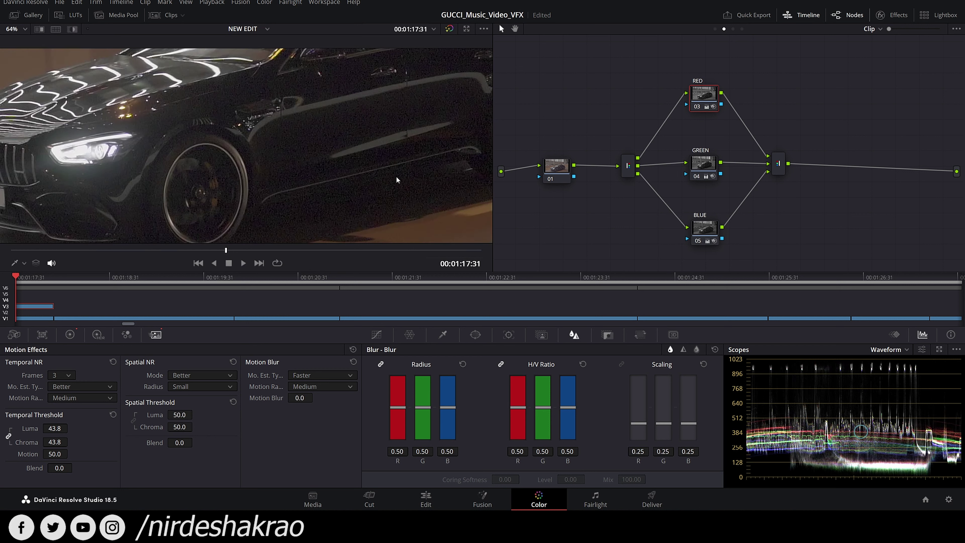
scroll(396, 175, "down", 5)
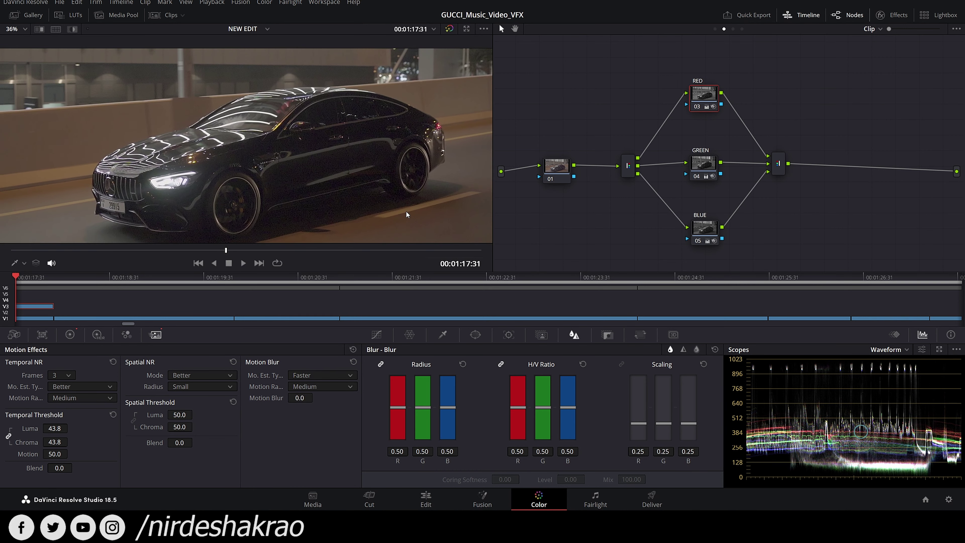
scroll(405, 212, "up", 4)
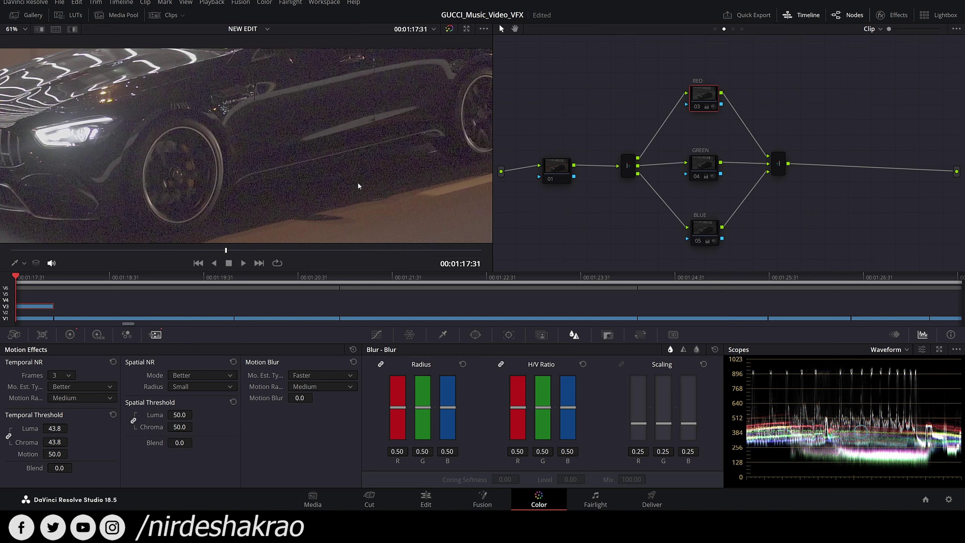
scroll(315, 198, "up", 5)
scroll(308, 166, "up", 1)
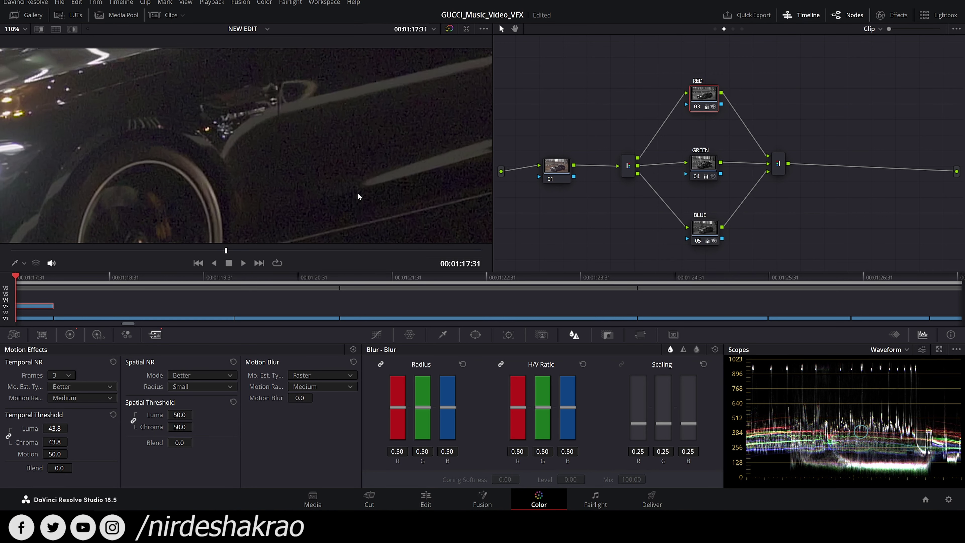
scroll(281, 160, "up", 1)
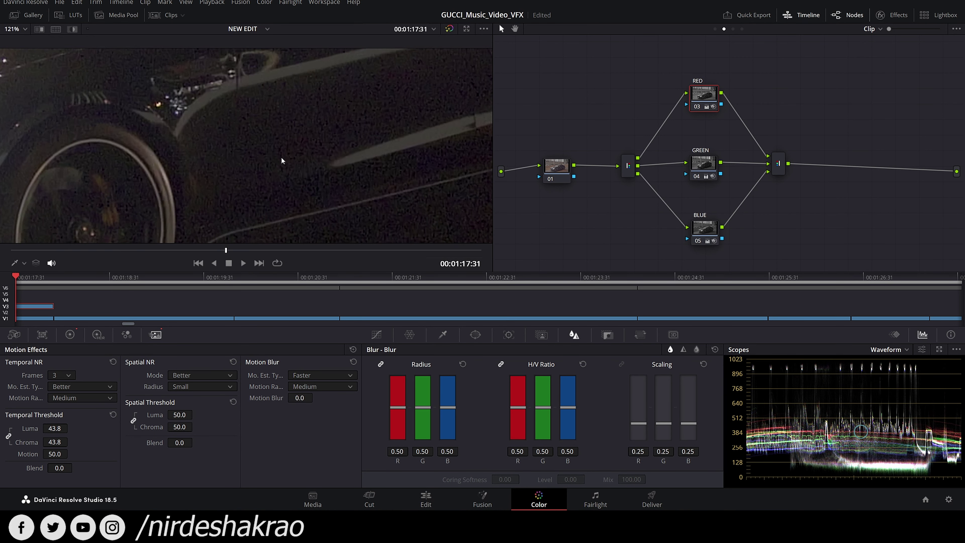
scroll(262, 176, "left", 5)
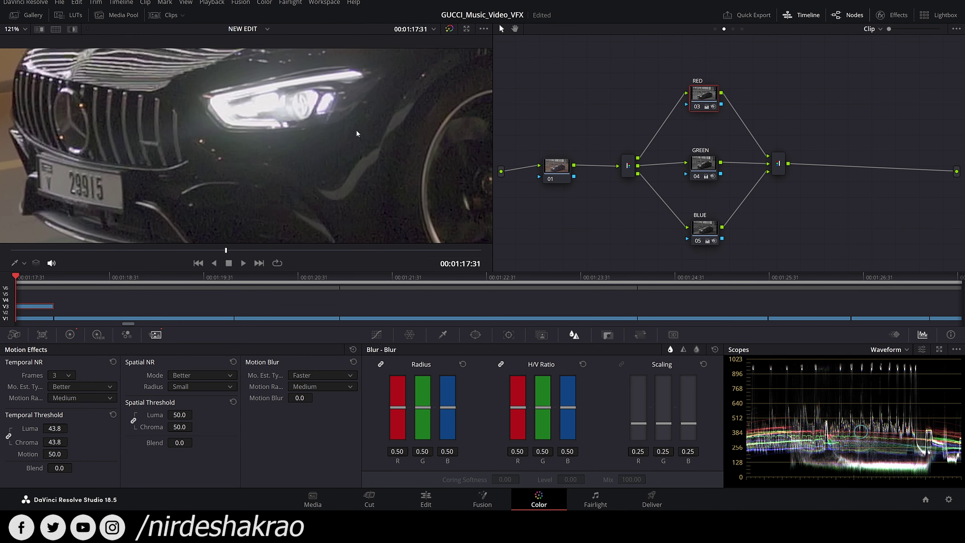
scroll(298, 124, "right", 5)
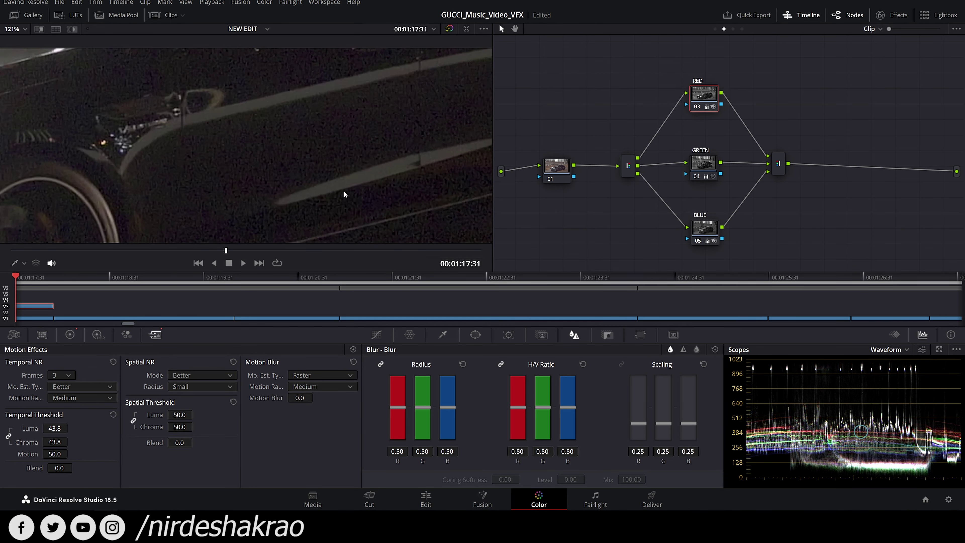
scroll(451, 172, "left", 4)
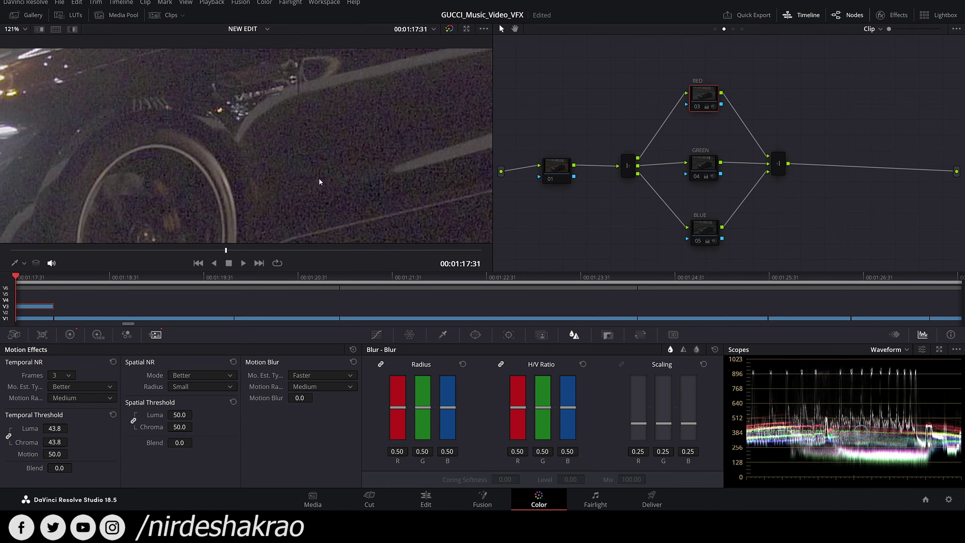
scroll(316, 167, "up", 5)
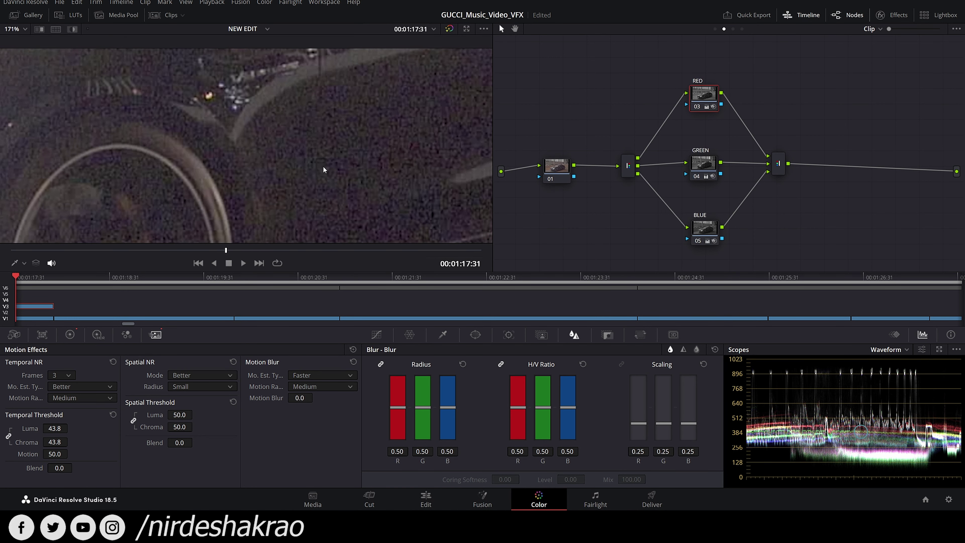
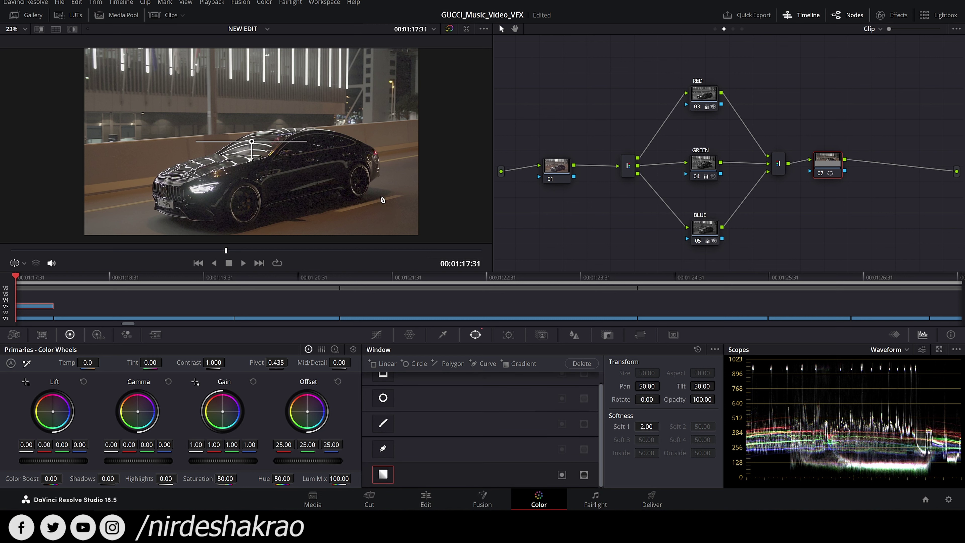
- Tilt and soften node 07's gradient window over the background, lower its red Offset to 4.04, and add a serial node after it
left_click_drag(277, 232, 295, 259)
left_click_drag(284, 446, 284, 453)
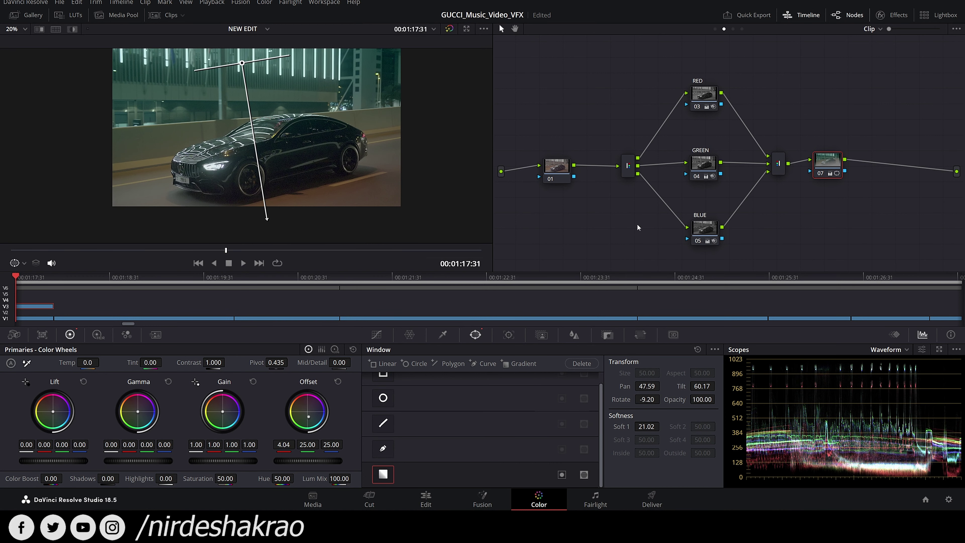
left_click_drag(830, 166, 832, 167)
key("alt+s")
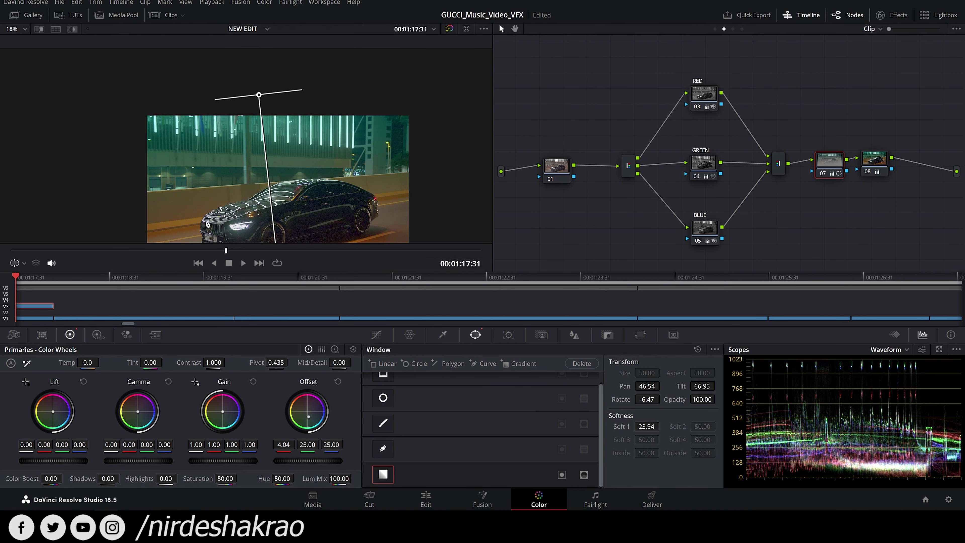
left_click_drag(276, 222, 275, 226)
- Set node 08's Saturation to 70
key("shift+apostrophe")
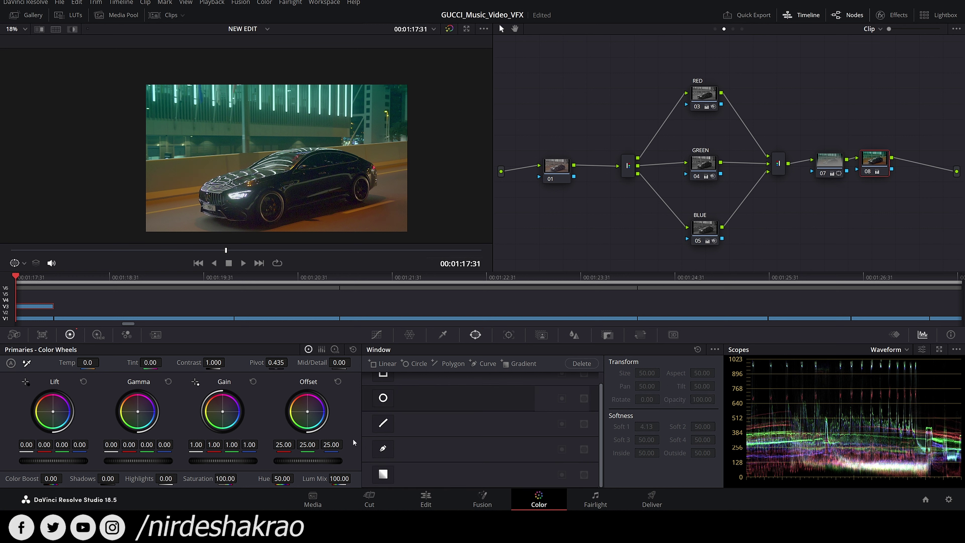
left_click(225, 479)
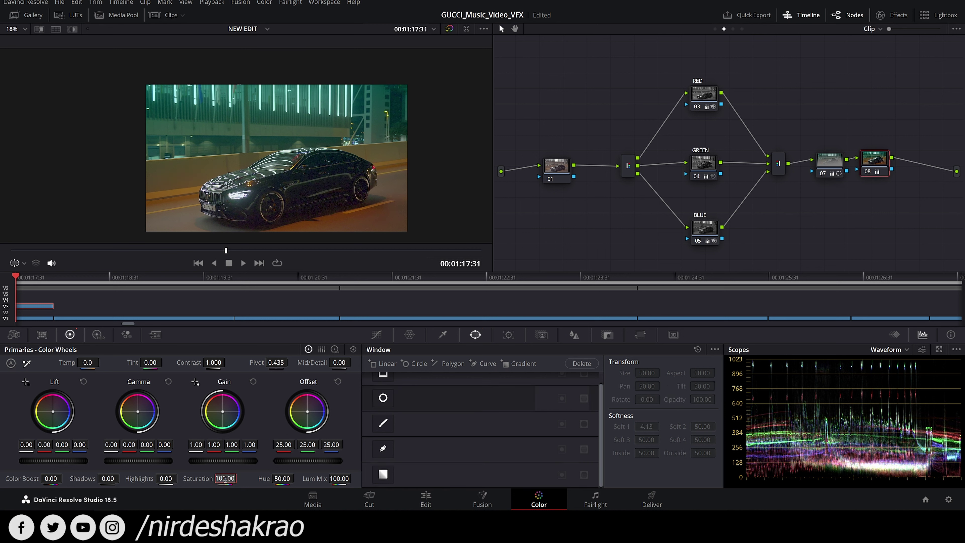
key("BackSpace")
type("70")
key("Return")
scroll(329, 222, "up", 1)
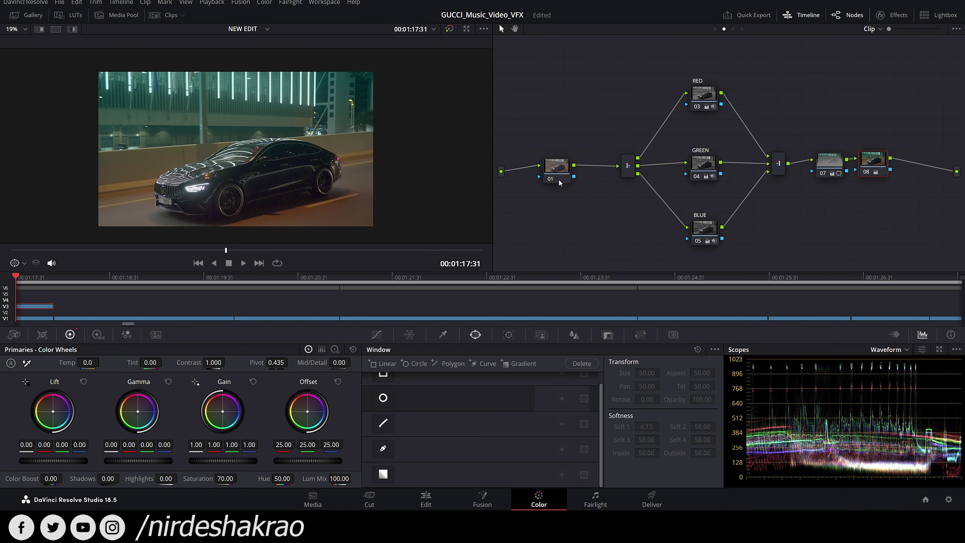
- Lower node 01's master Lift to -0.01 and raise its master Gain
left_click(556, 166)
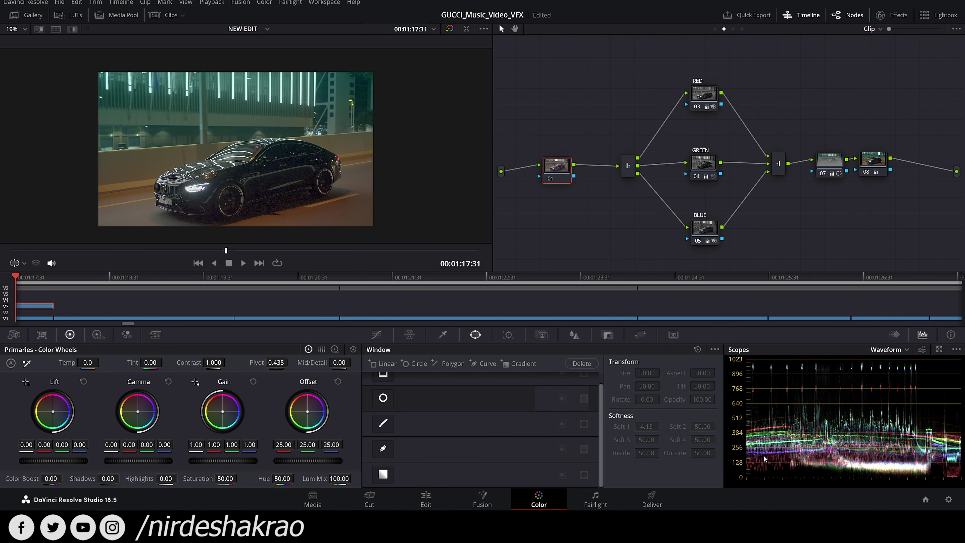
scroll(69, 459, "down", 1)
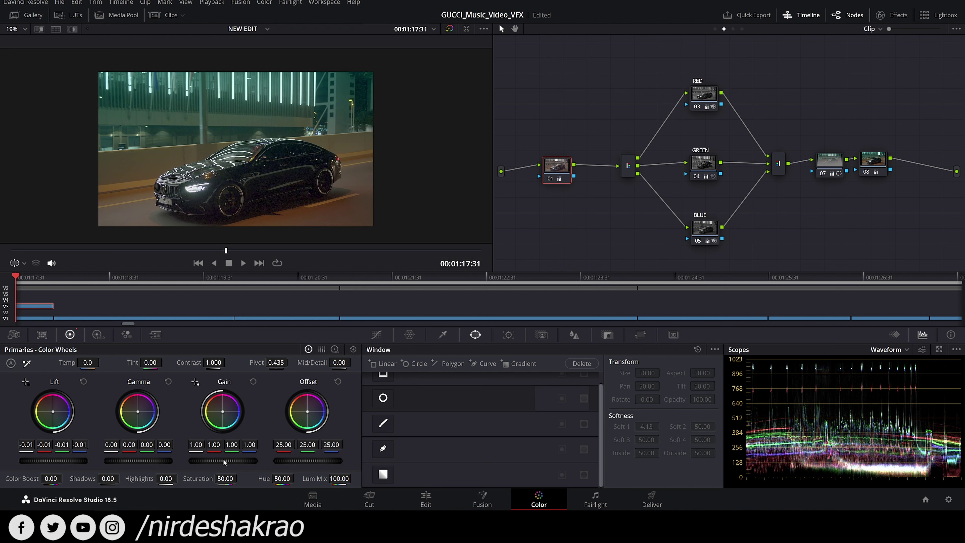
scroll(223, 462, "up", 6)
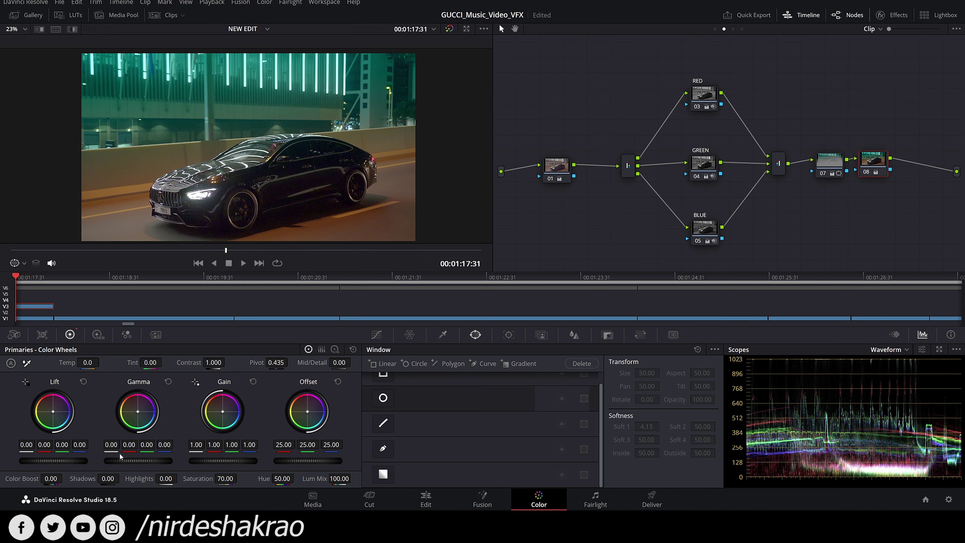
- Set node 08's red Lift to -0.03, green Gain to 0.96 and blue Gain to 0.97, and lower node 07's master Lift to -0.05
left_click_drag(47, 446, 45, 445)
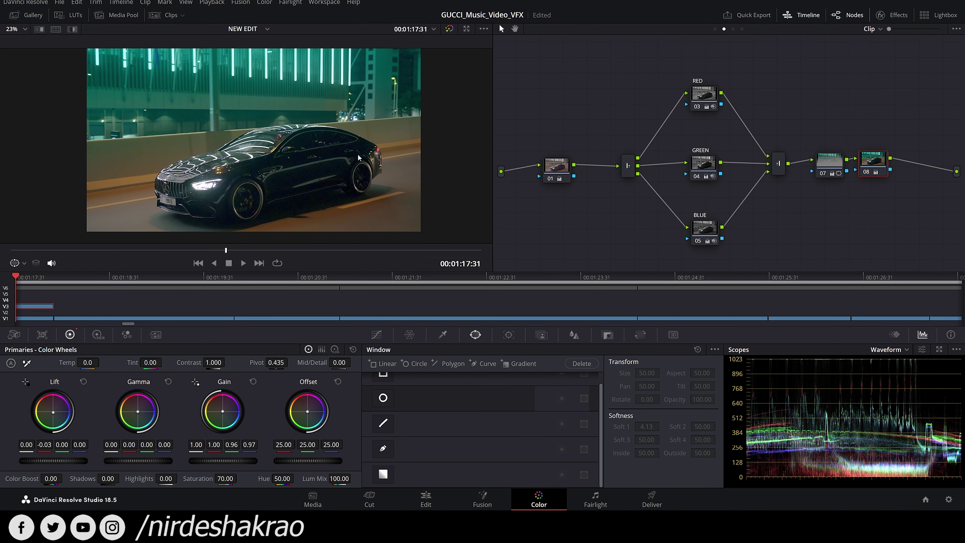
left_click(841, 159)
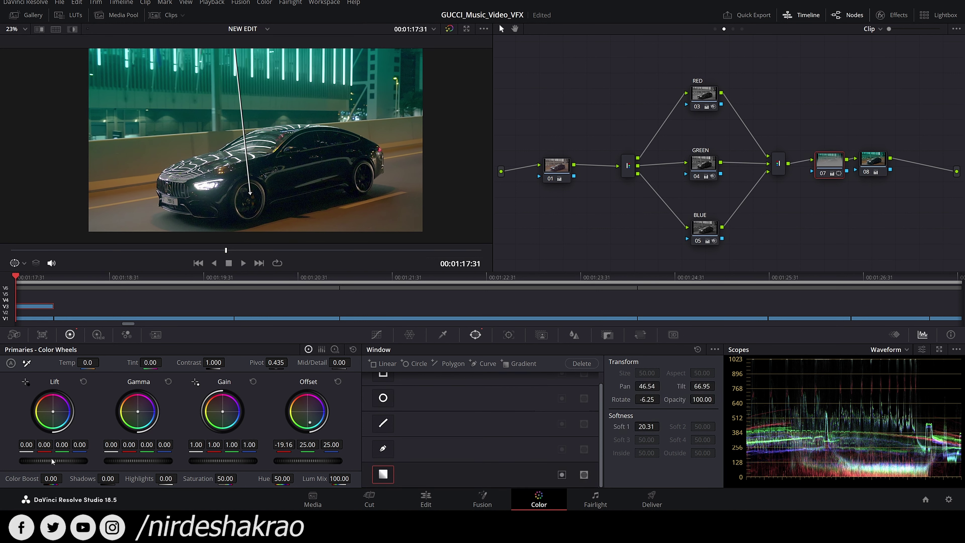
scroll(61, 460, "down", 1)
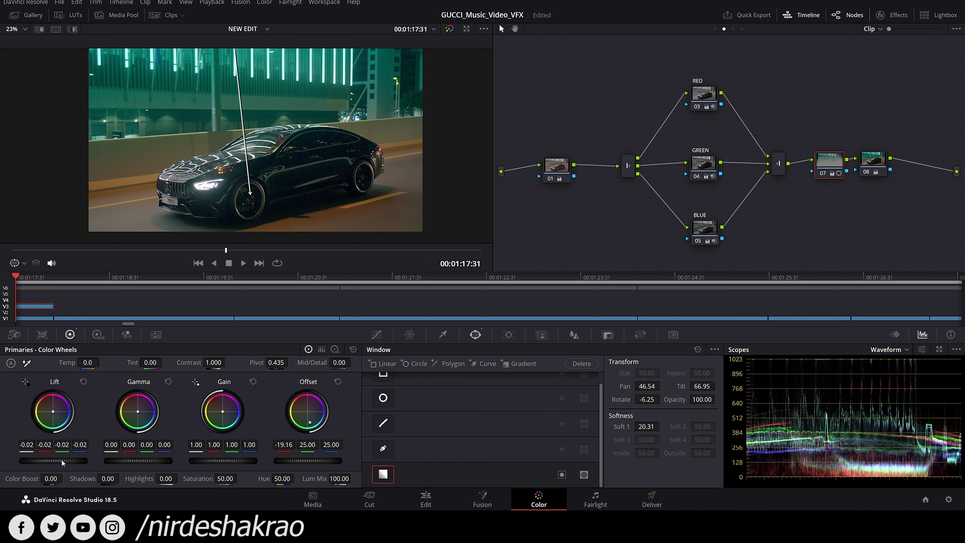
scroll(62, 460, "down", 2)
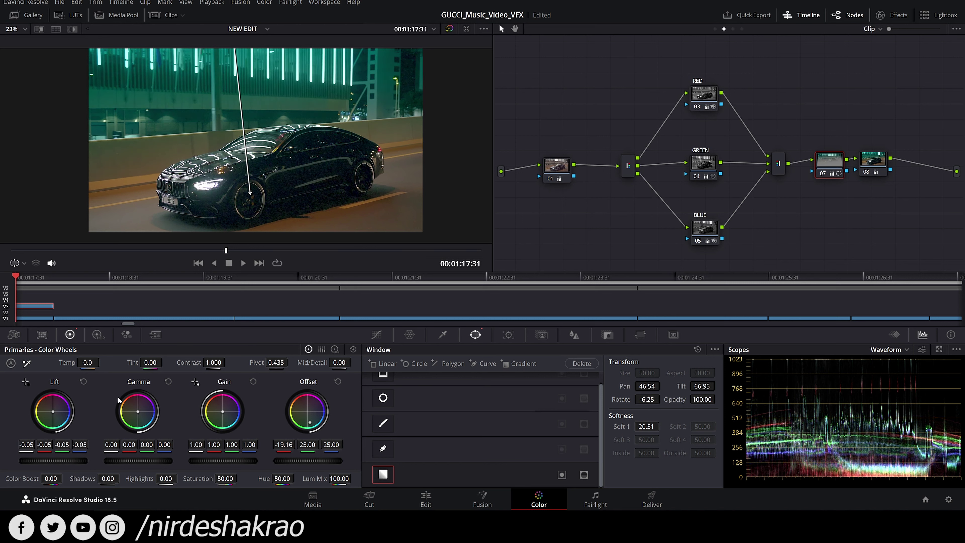
- Add a serial node after node 08 and fit a circular window around the car with Aspect about 75 and Rotate about -7.4
key("alt+k")
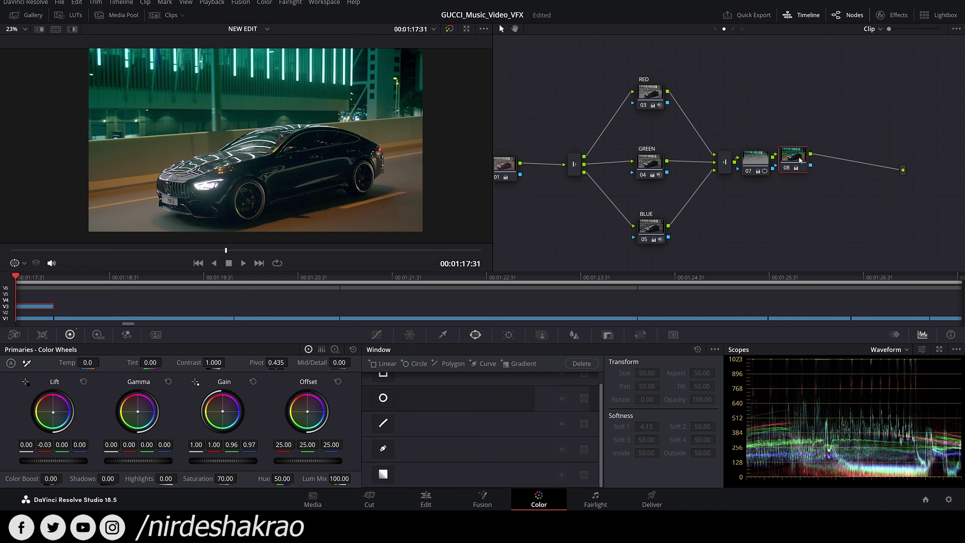
left_click_drag(838, 159, 836, 159)
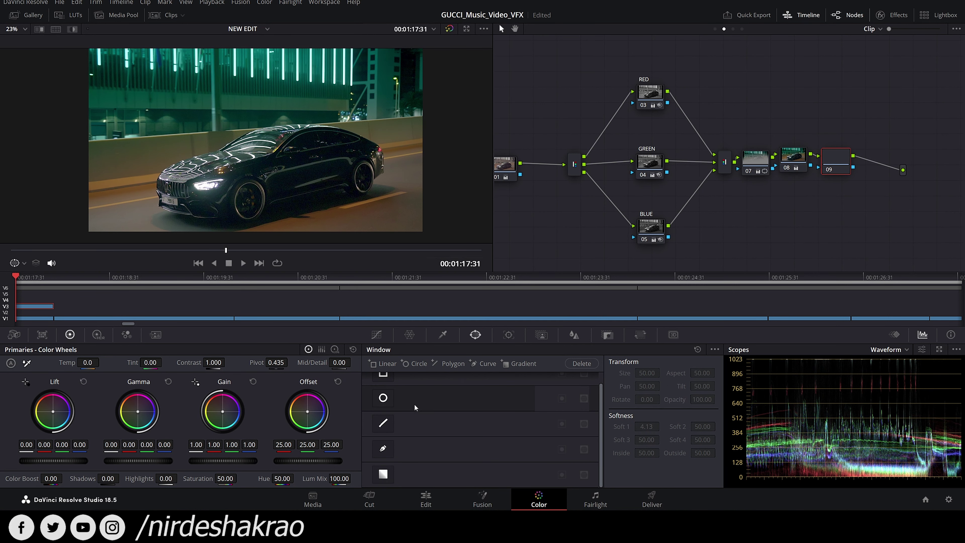
left_click(383, 398)
left_click_drag(302, 149, 319, 169)
left_click_drag(267, 145, 263, 143)
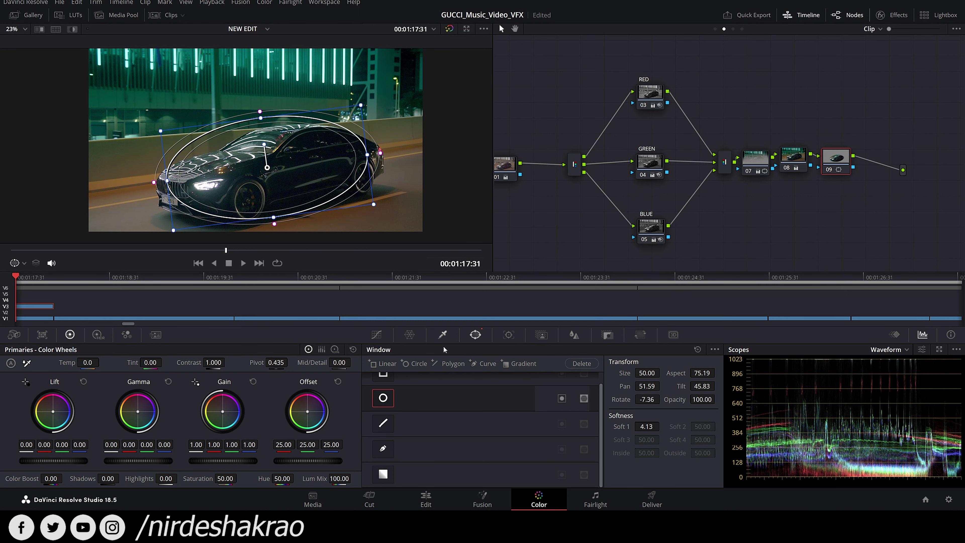
- Set the car window's Soft 1 to 98.84
double_click(647, 427)
type("98.84")
key("Return")
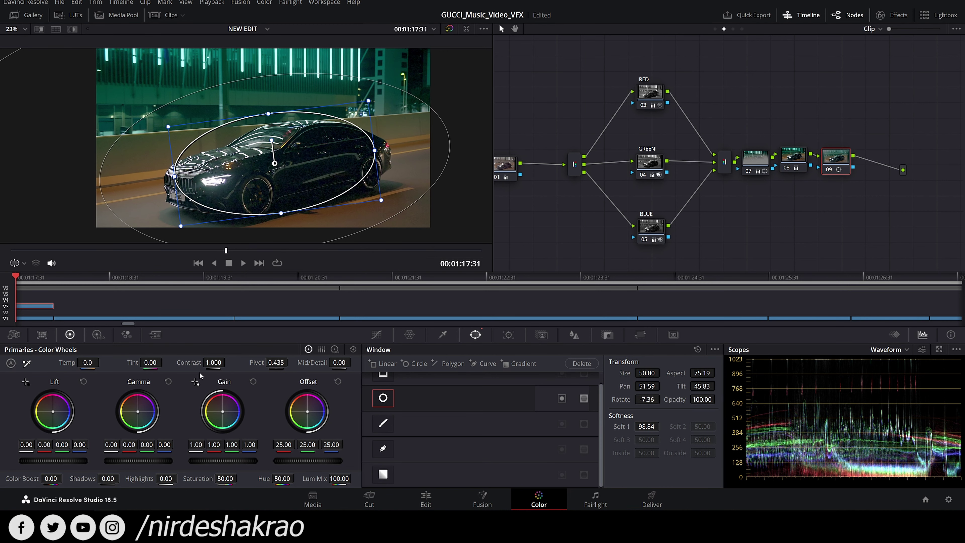
- Brighten the windowed car by moving the custom curve's white point to about 80% of the input range, and compare before and after
left_click(376, 335)
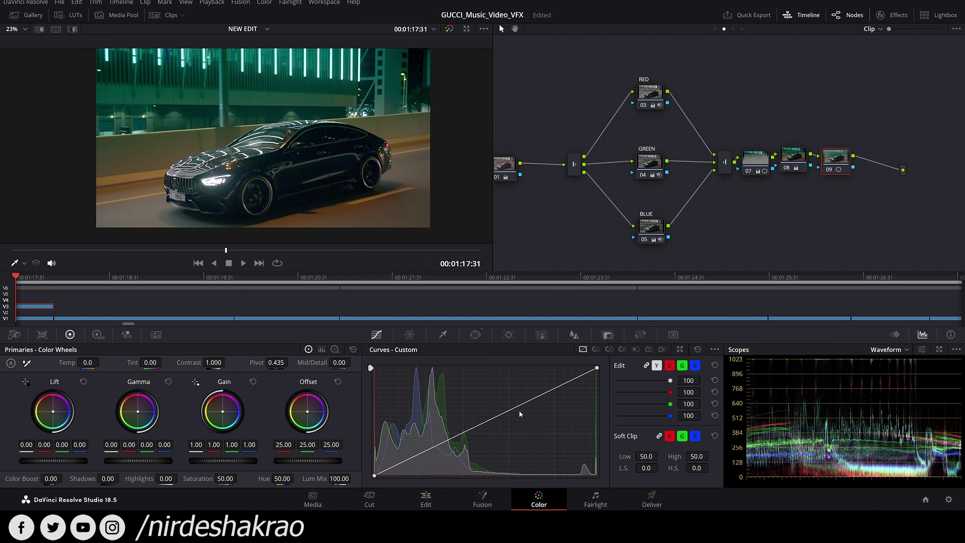
left_click_drag(591, 365, 551, 364)
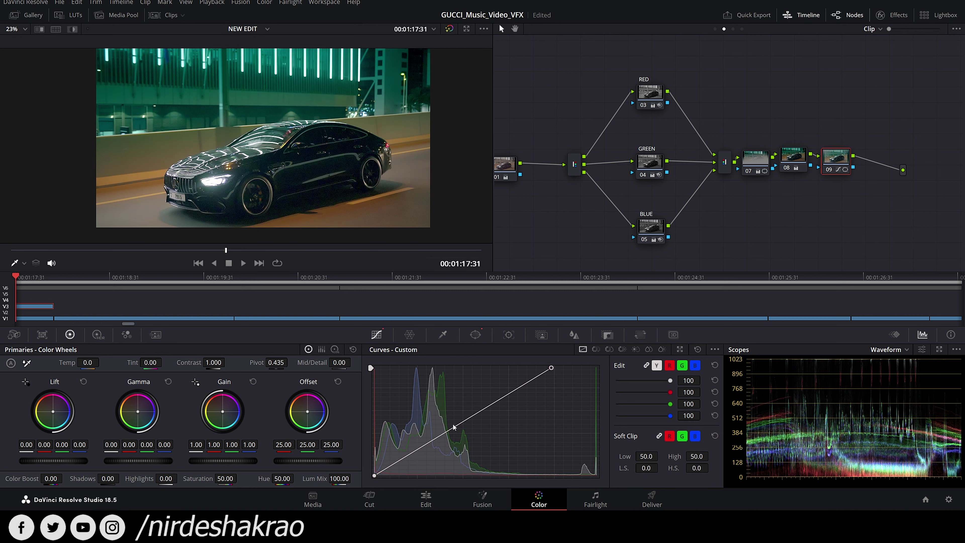
scroll(310, 204, "down", 3)
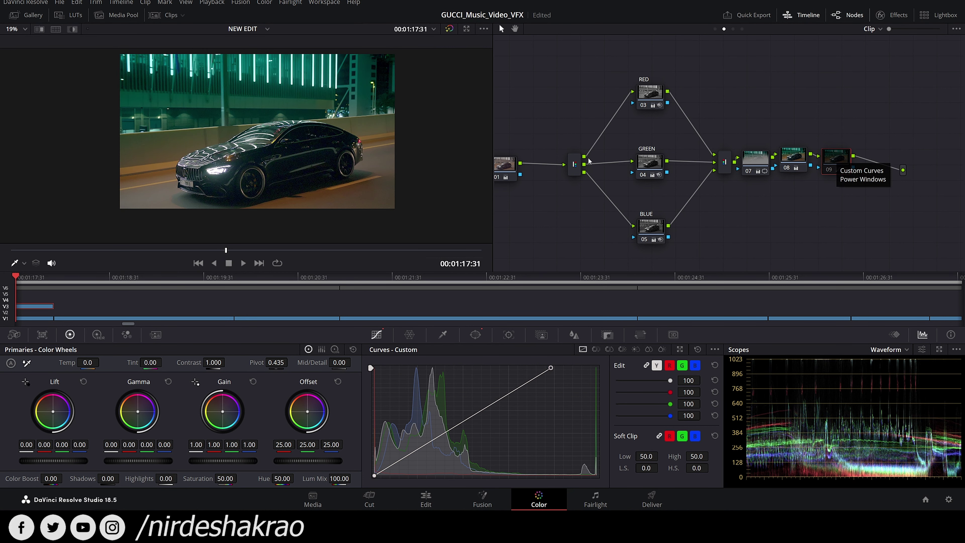
scroll(320, 182, "up", 3)
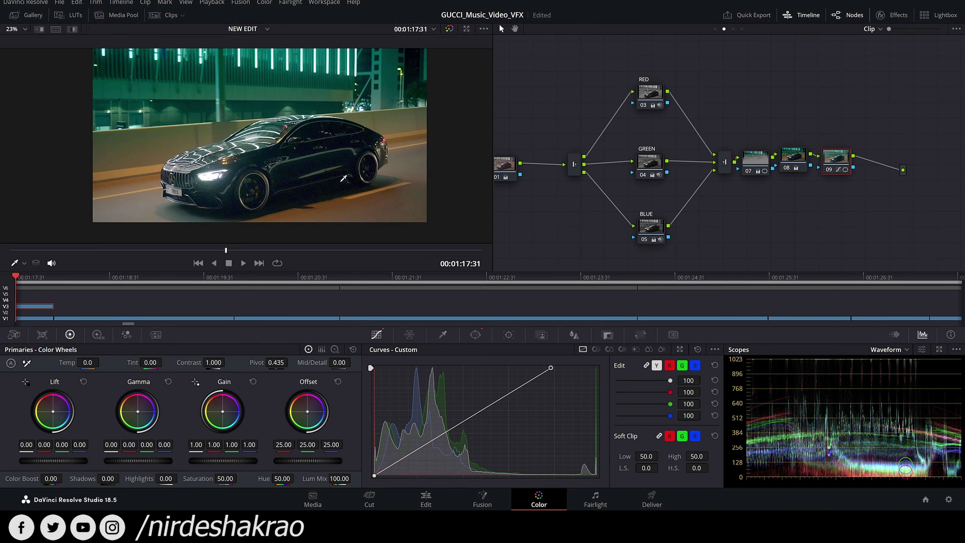
left_click_drag(832, 166, 828, 163)
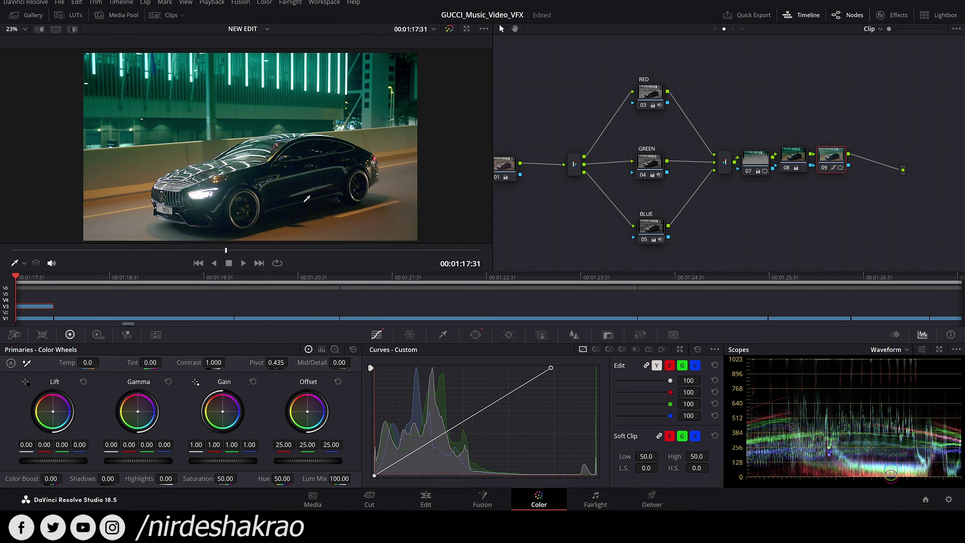
scroll(311, 188, "up", 3)
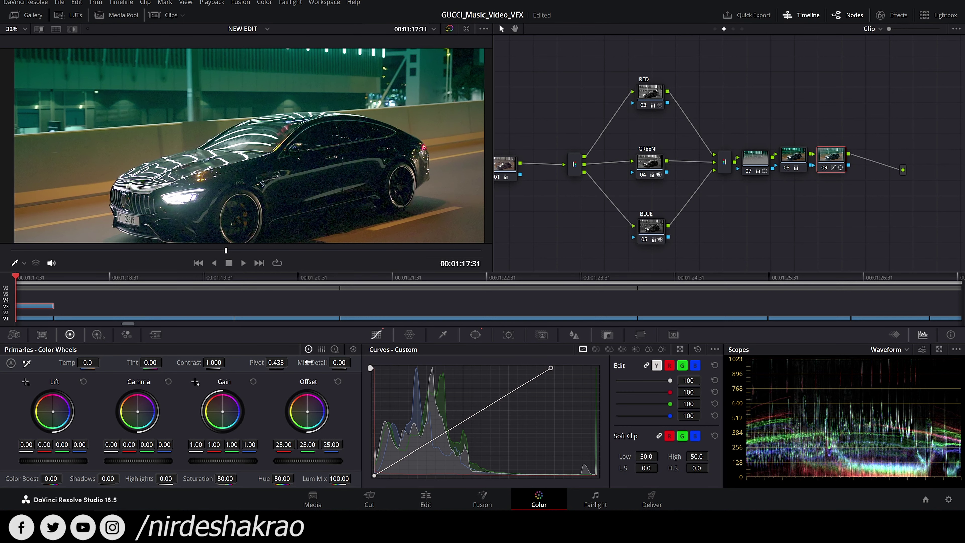
- Switch to the Edit page, save the project, and return to the Color page to review the graded car shot
left_click(425, 499)
key("ctrl+s")
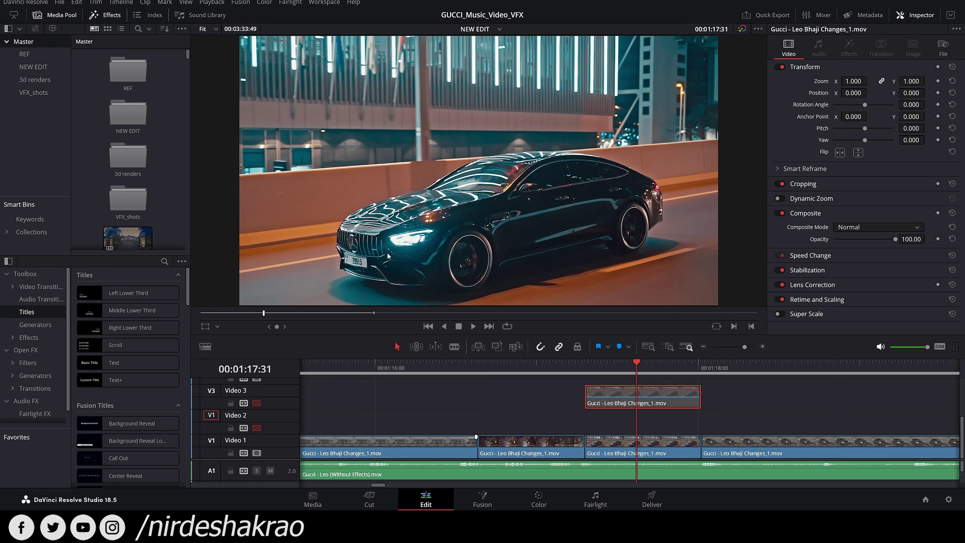
key("shift+6")
scroll(282, 172, "down", 3)
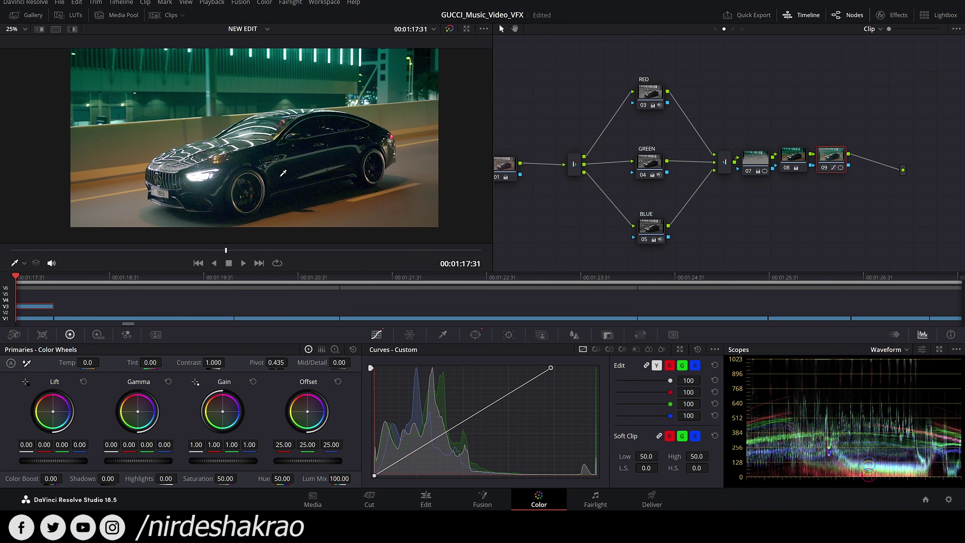
scroll(249, 99, "up", 1)
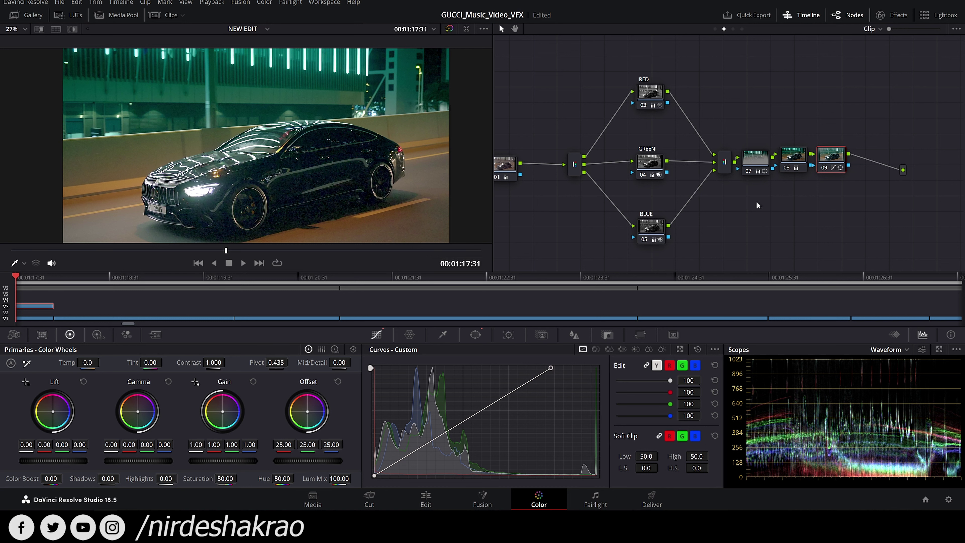
- Toggle the RED, GREEN and BLUE channel nodes to compare the car shot with and without their adjustments
left_click_drag(757, 202, 780, 194)
left_click_drag(575, 54, 751, 264)
left_click_drag(665, 75, 644, 71)
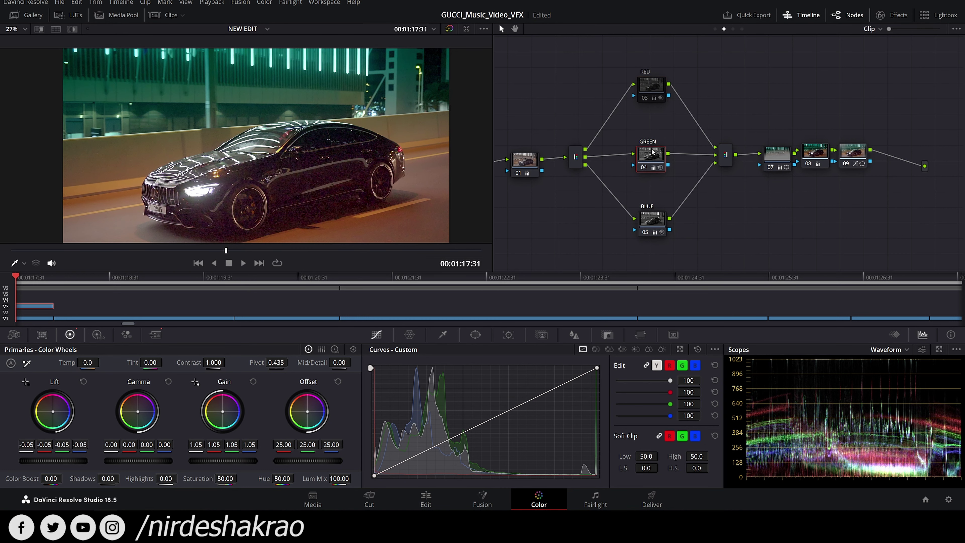
left_click(655, 230)
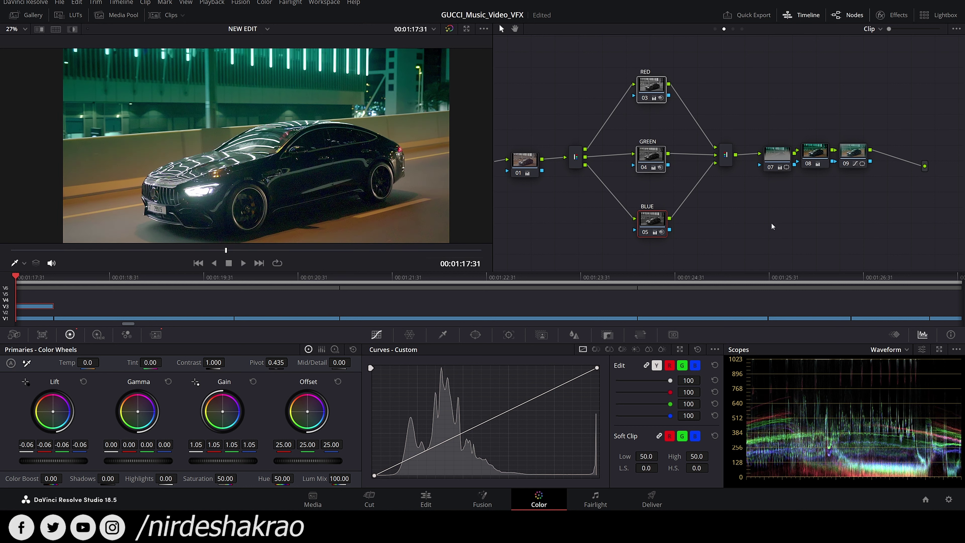
- Highlight the RED node's output, try lowering its Lift to -0.15 and to -0.39, and undo each change
left_click(648, 100)
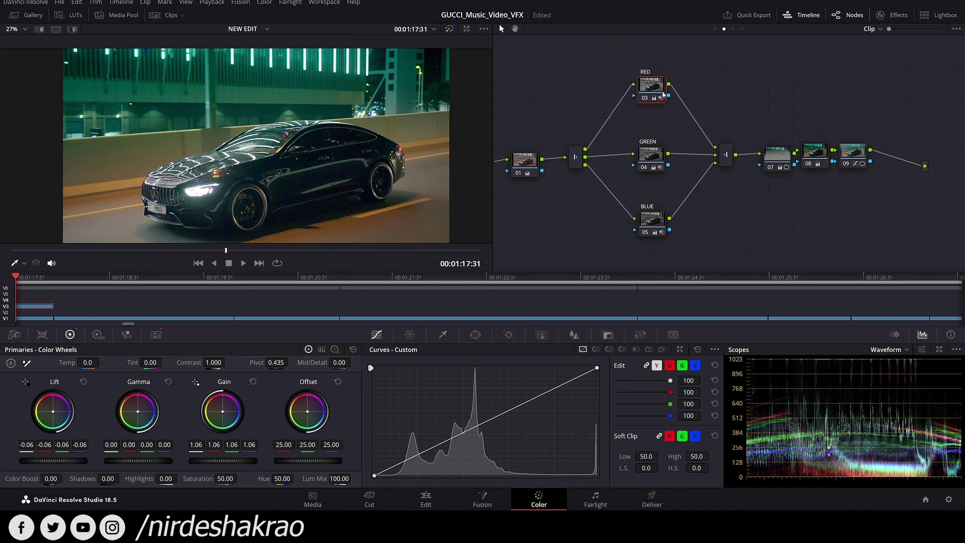
left_click(72, 29)
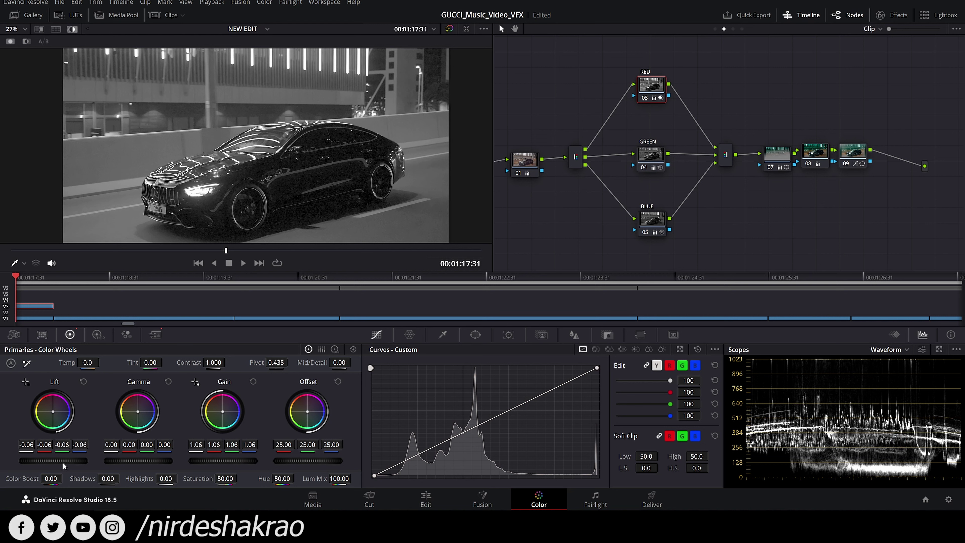
left_click_drag(53, 460, 36, 461)
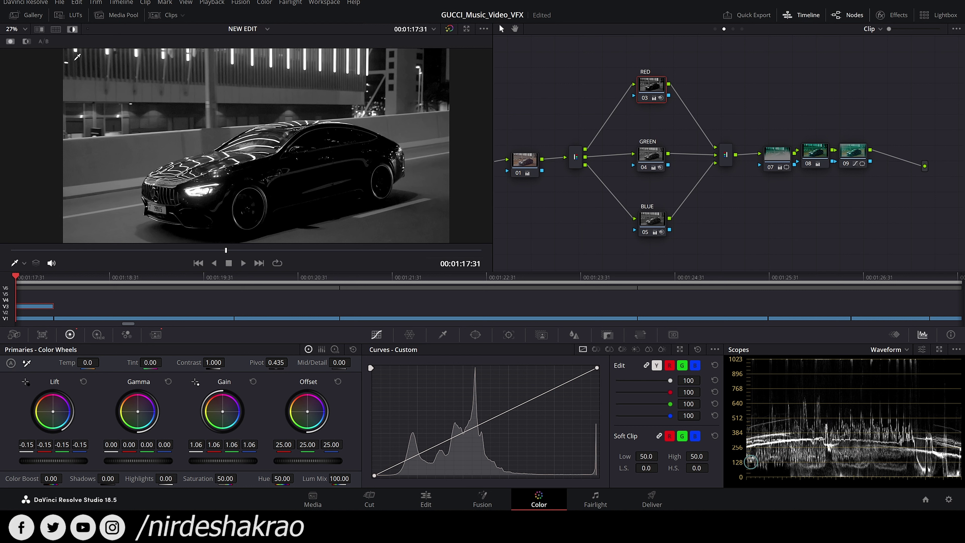
left_click(72, 29)
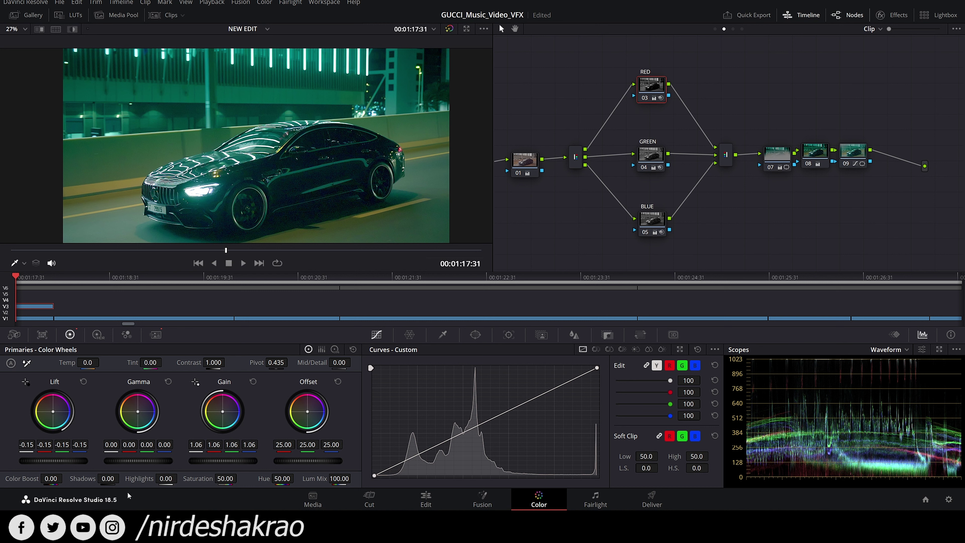
key("ctrl+z")
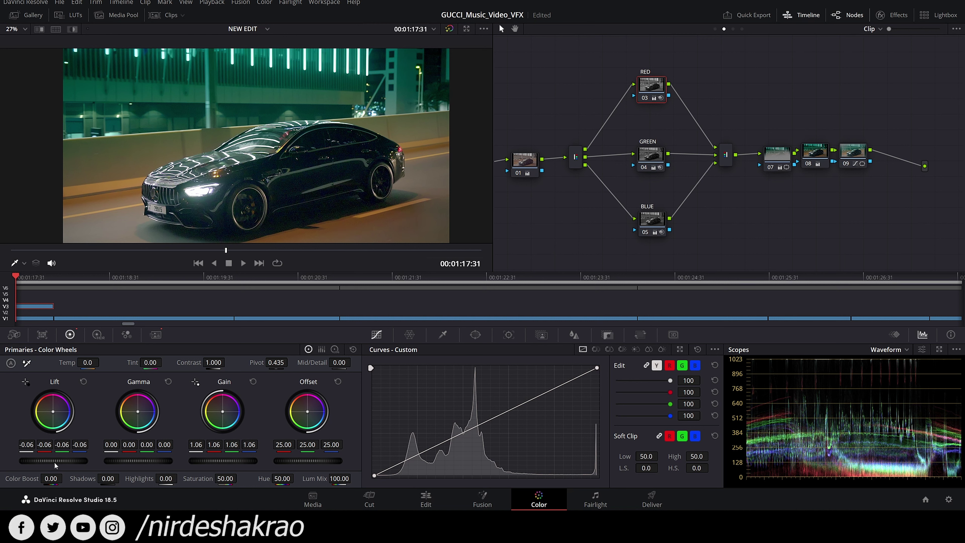
left_click_drag(53, 461, 28, 460)
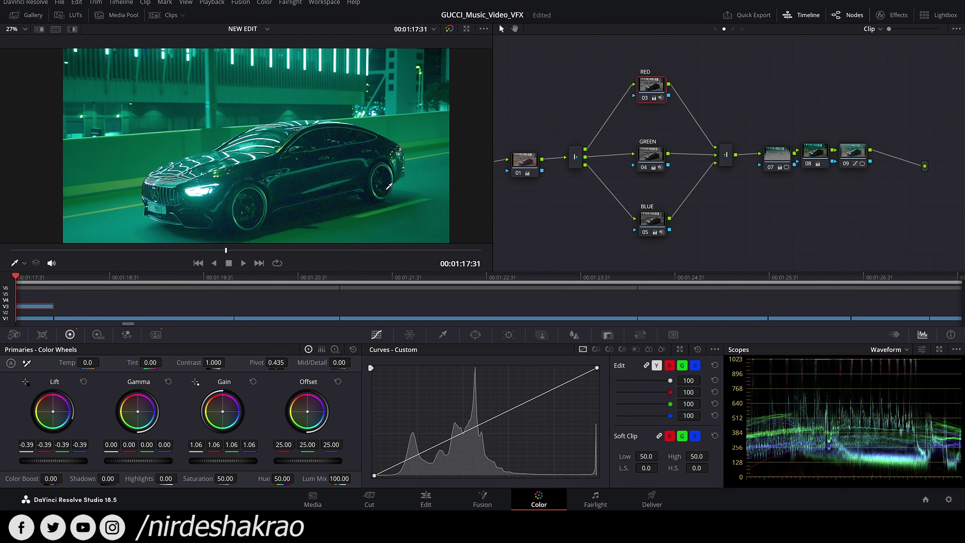
key("ctrl+z")
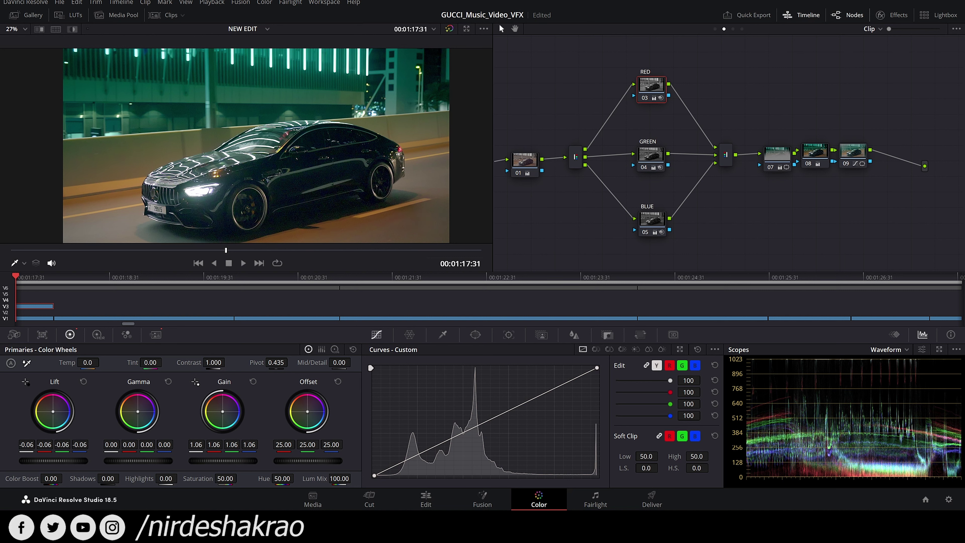
- Save the project with the RED node's original Lift kept
left_click_drag(42, 466, 44, 466)
key("ctrl+s")
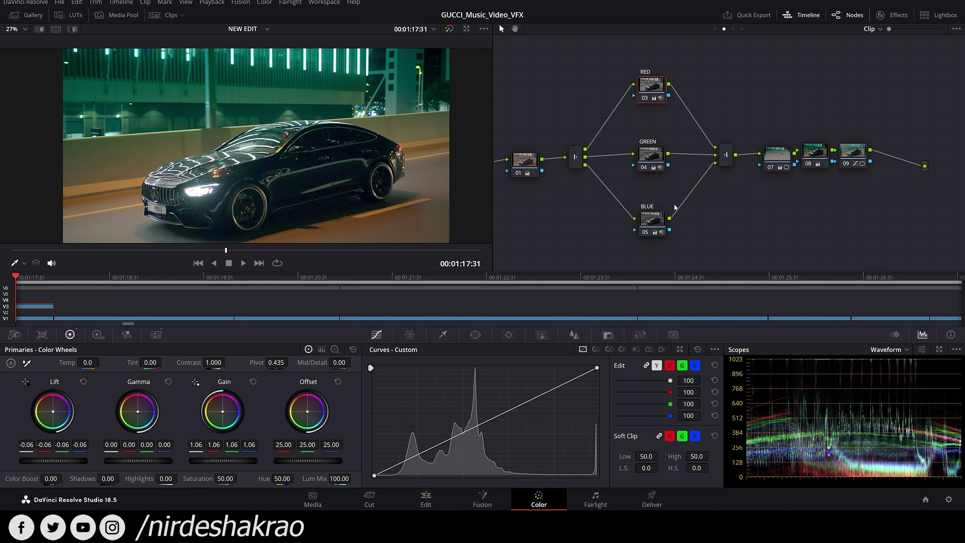